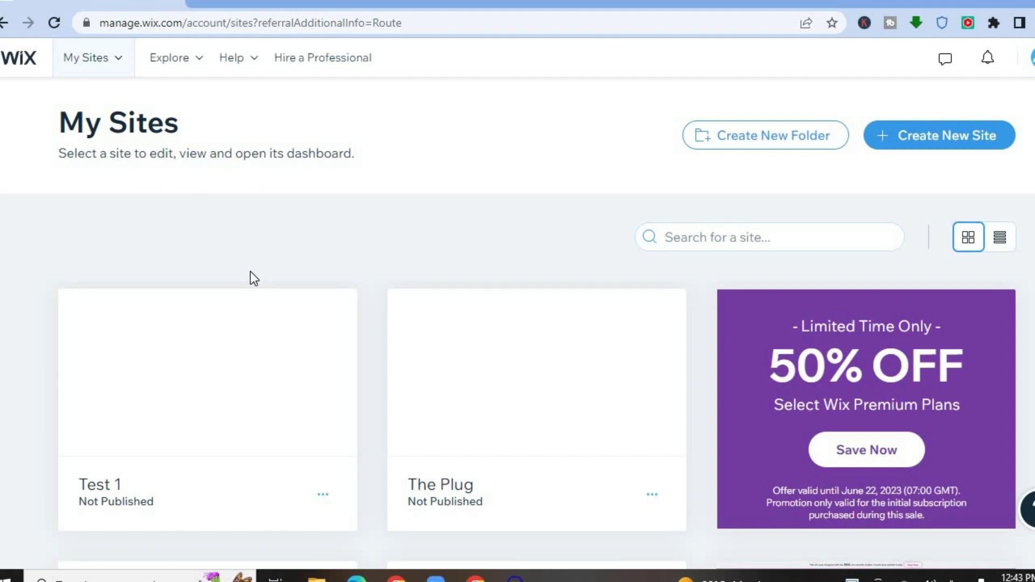
Step: Start a new site and pick Cleaning Business as the website type via a 'cleaning b' search
{"action": "scroll", "coordinate": [537, 375], "scroll_direction": "down", "scroll_amount": 4}
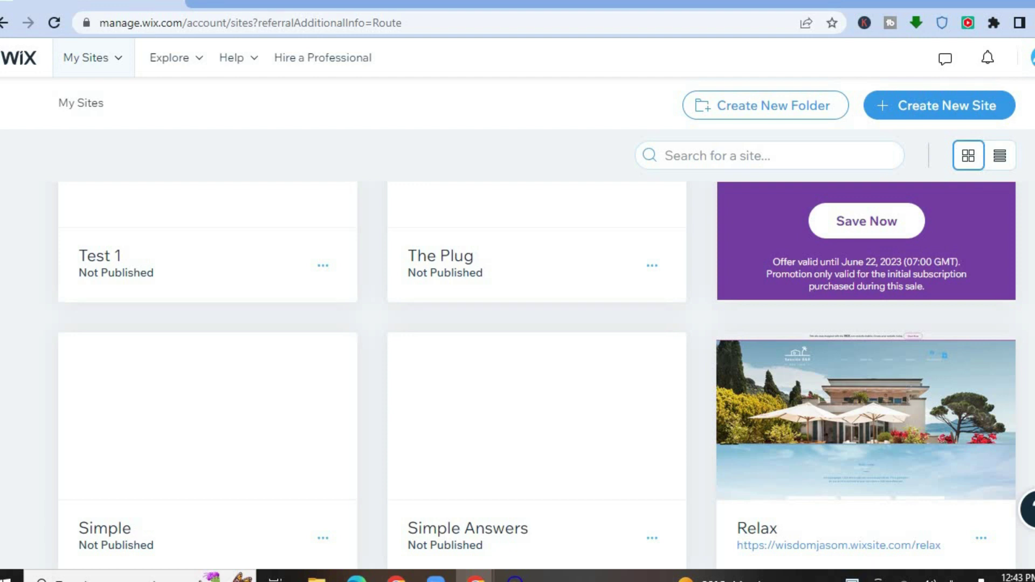
{"action": "scroll", "coordinate": [537, 376], "scroll_direction": "down", "scroll_amount": 4}
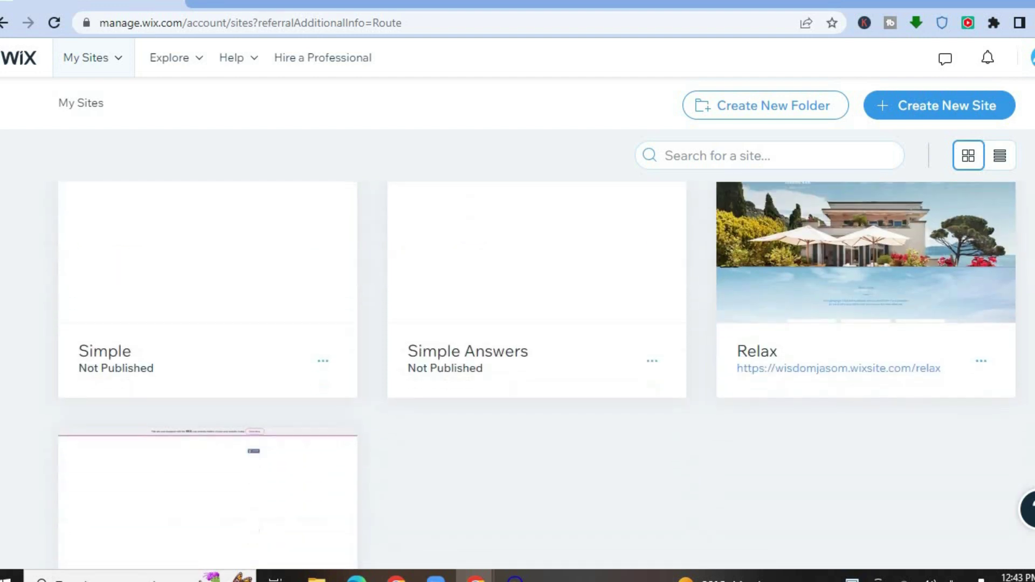
{"action": "scroll", "coordinate": [537, 375], "scroll_direction": "up", "scroll_amount": 5}
{"action": "scroll", "coordinate": [537, 324], "scroll_direction": "up", "scroll_amount": 3}
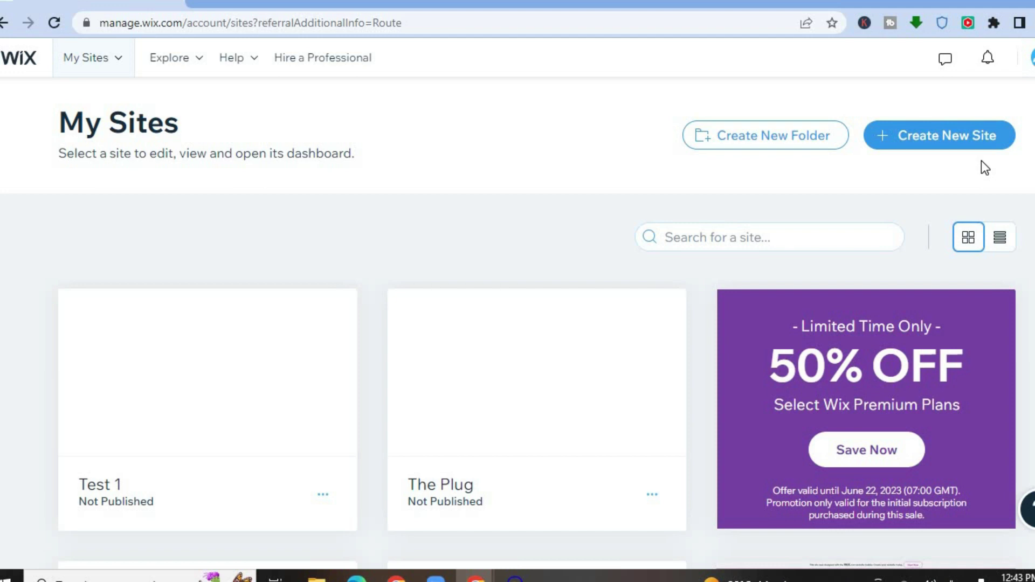
{"action": "left_click", "coordinate": [937, 142]}
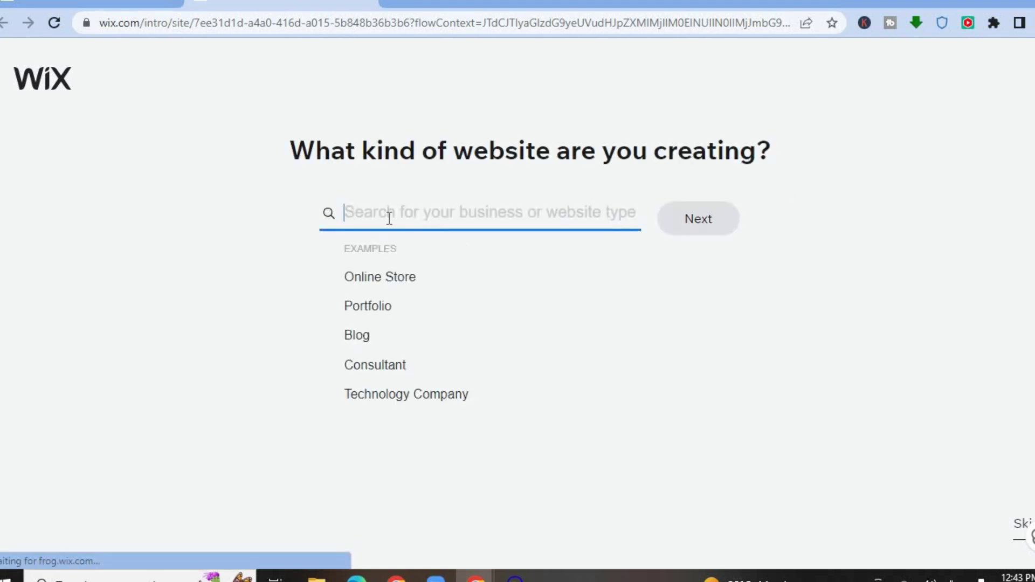
{"action": "type", "text": "c"}
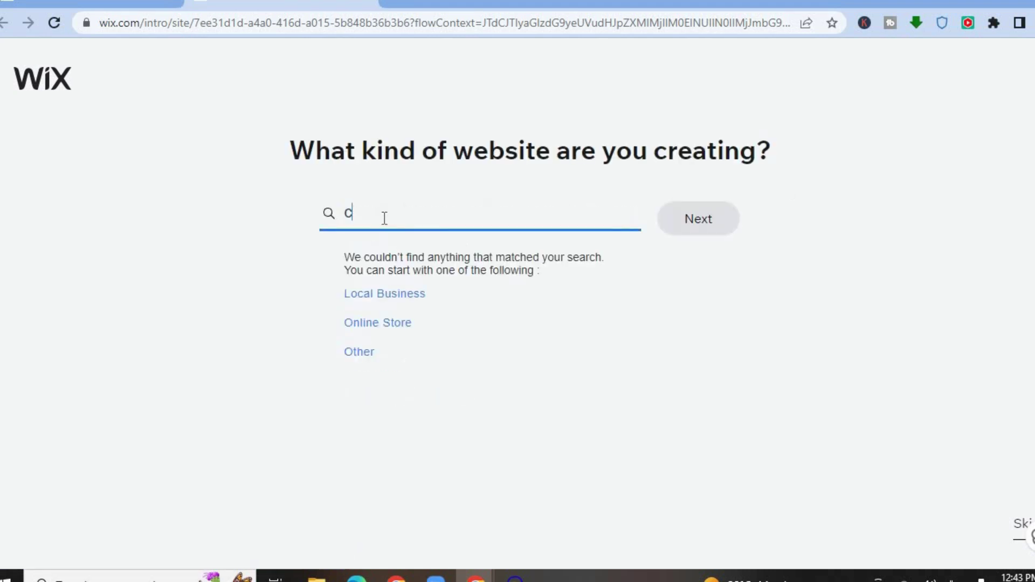
{"action": "type", "text": "lea"}
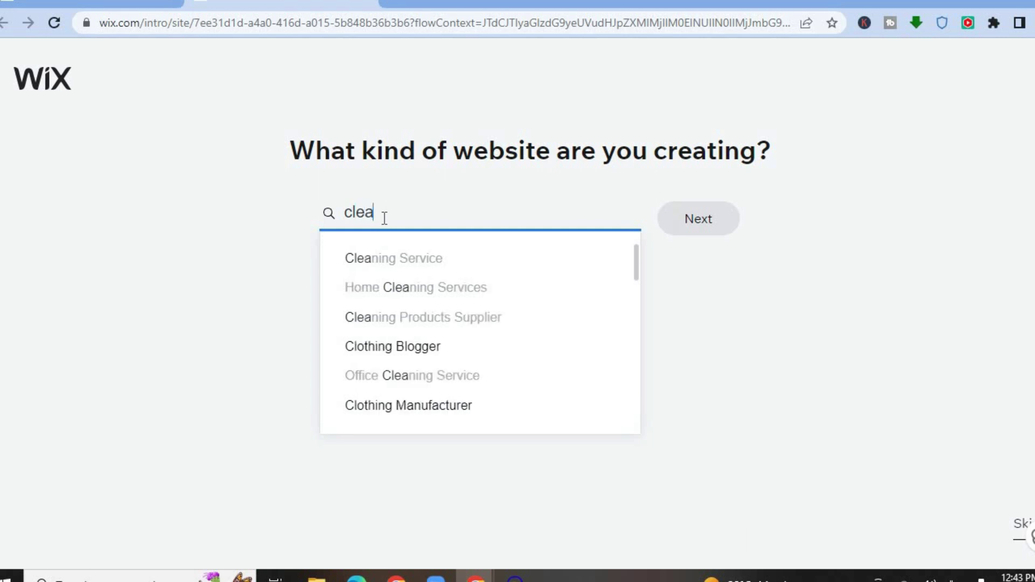
{"action": "type", "text": "ning"}
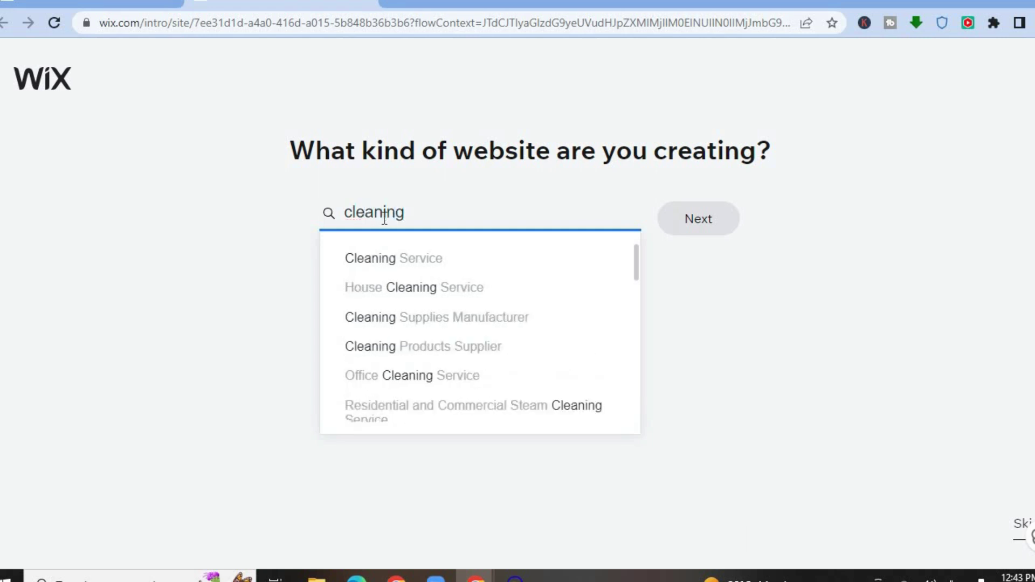
{"action": "type", "text": " b"}
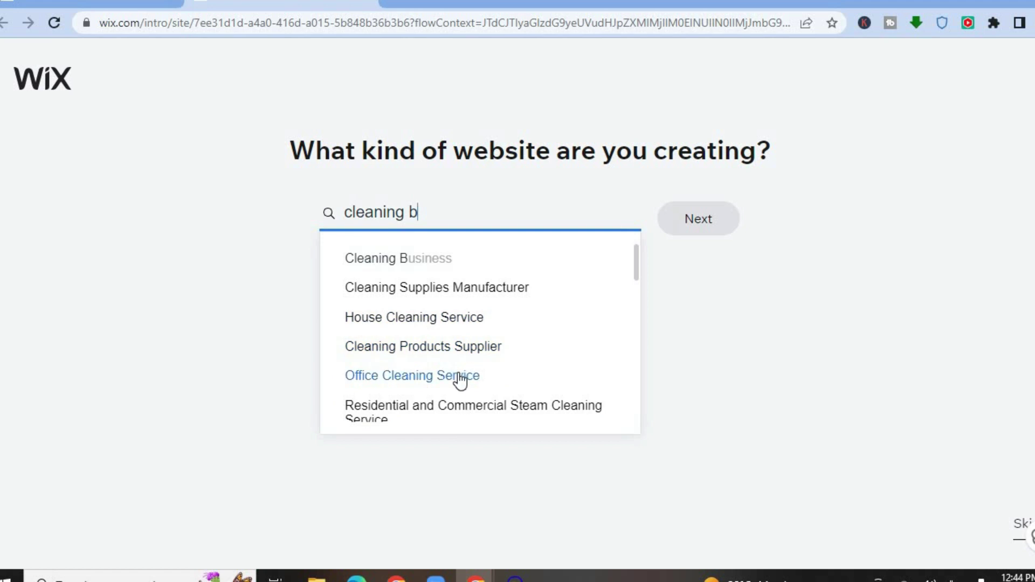
{"action": "left_click", "coordinate": [428, 257]}
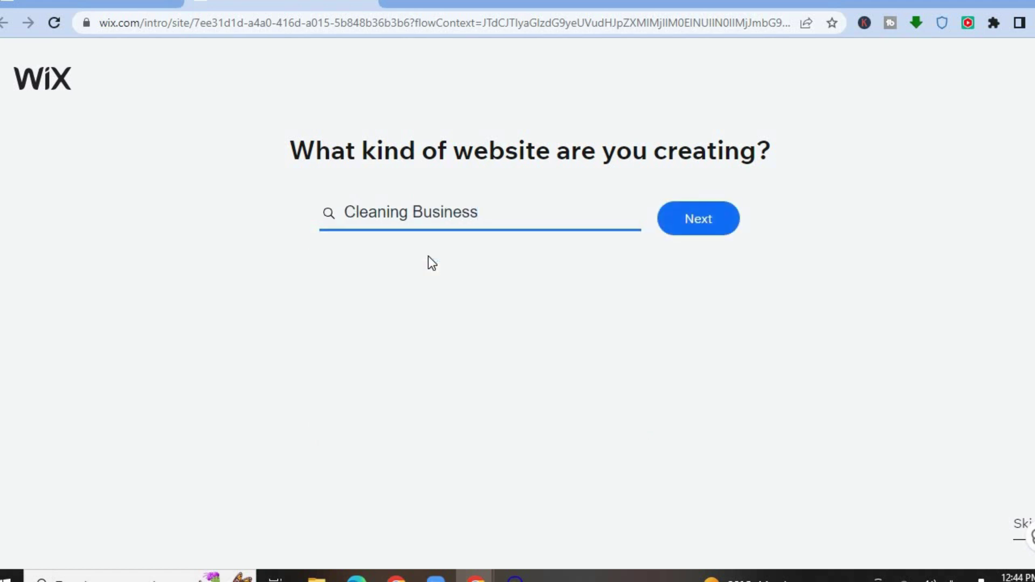
Step: Continue with Cleaning Business, enter a business name, and advance to working hours
{"action": "left_click", "coordinate": [713, 222]}
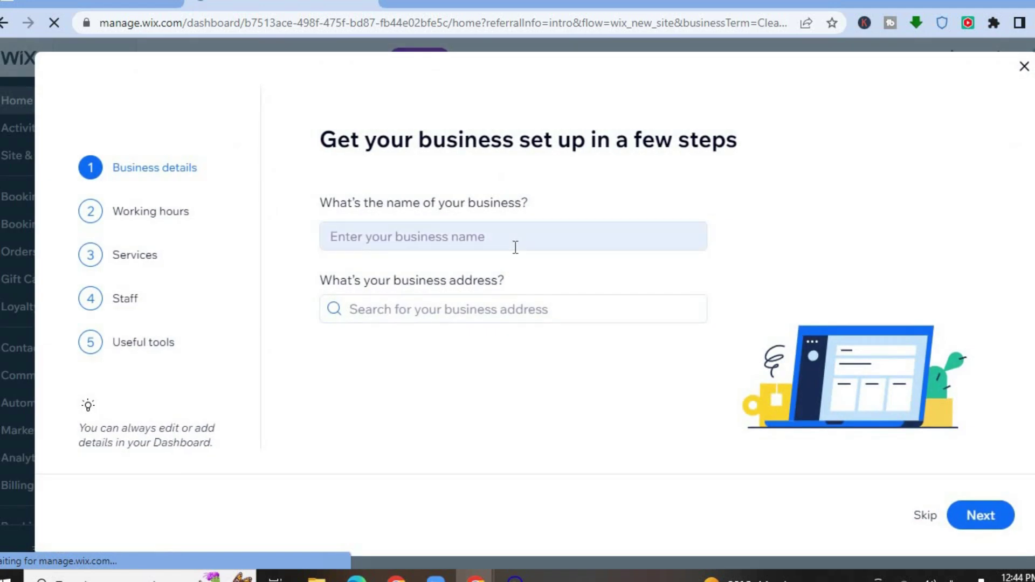
{"action": "left_click", "coordinate": [503, 241]}
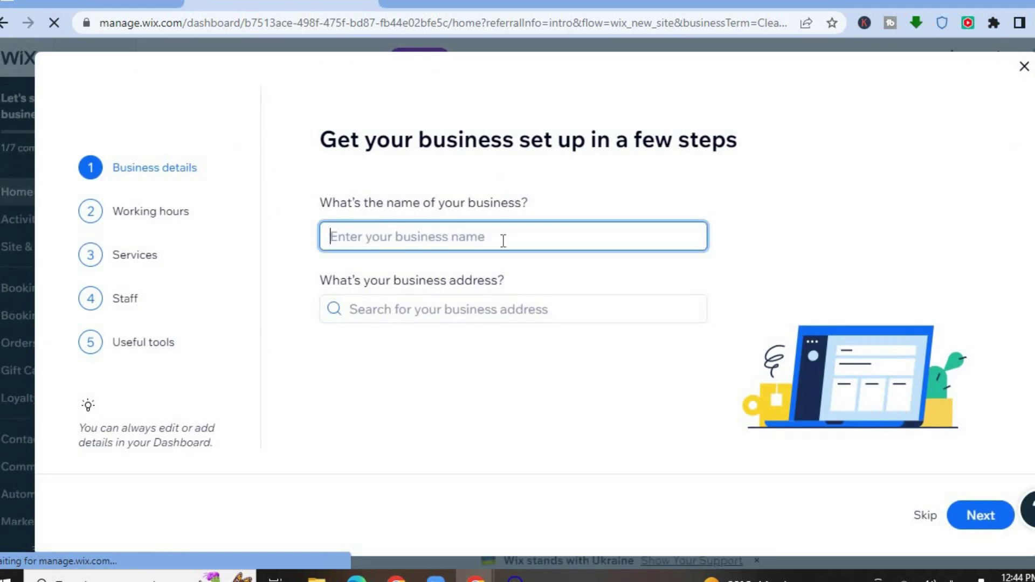
{"action": "type", "text": "j"}
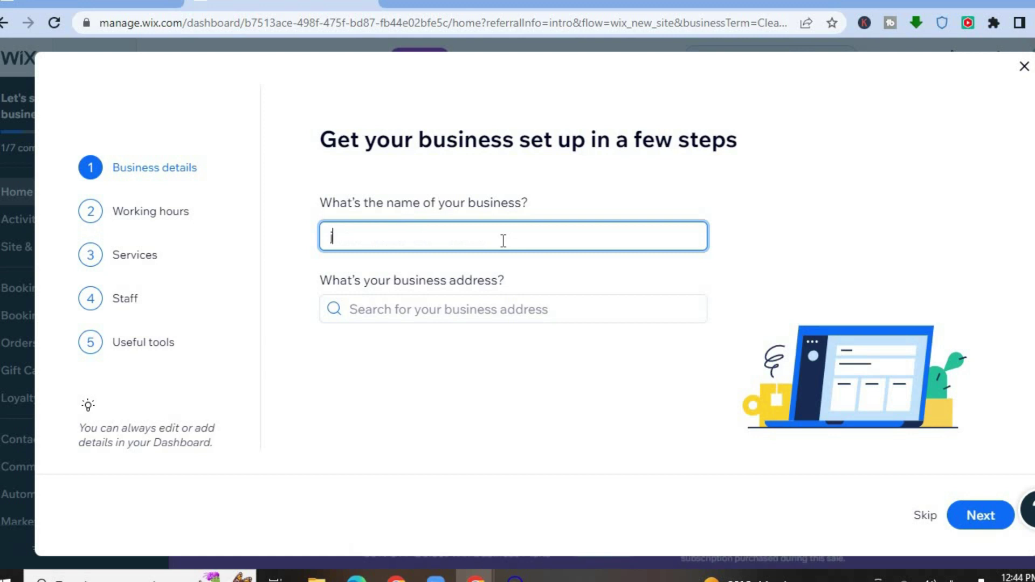
{"action": "type", "text": "ason"}
{"action": "left_click", "coordinate": [981, 515]}
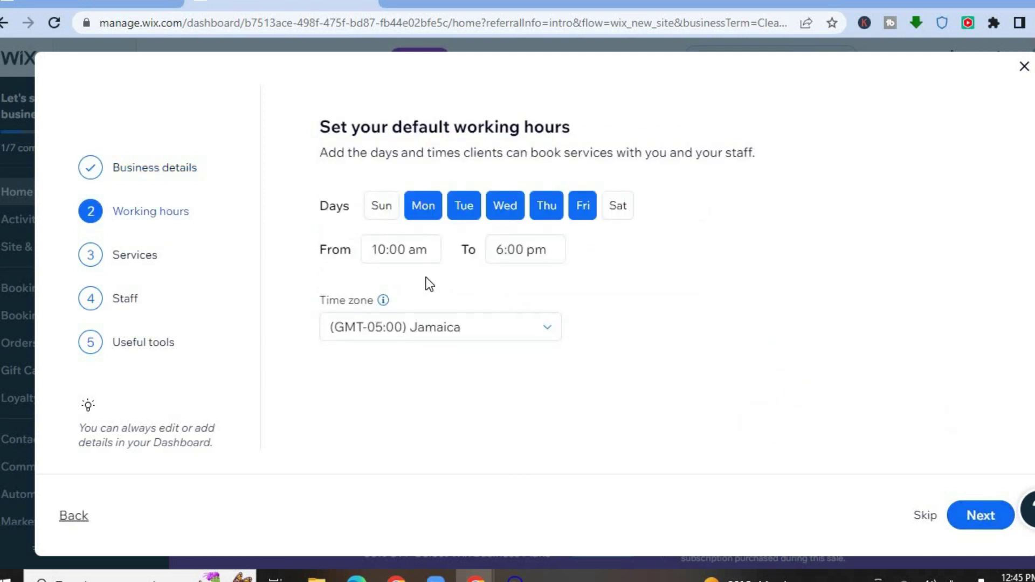
Step: Set the working hours from 8:00 am to 5:00 pm and continue to Services
{"action": "left_click", "coordinate": [409, 249]}
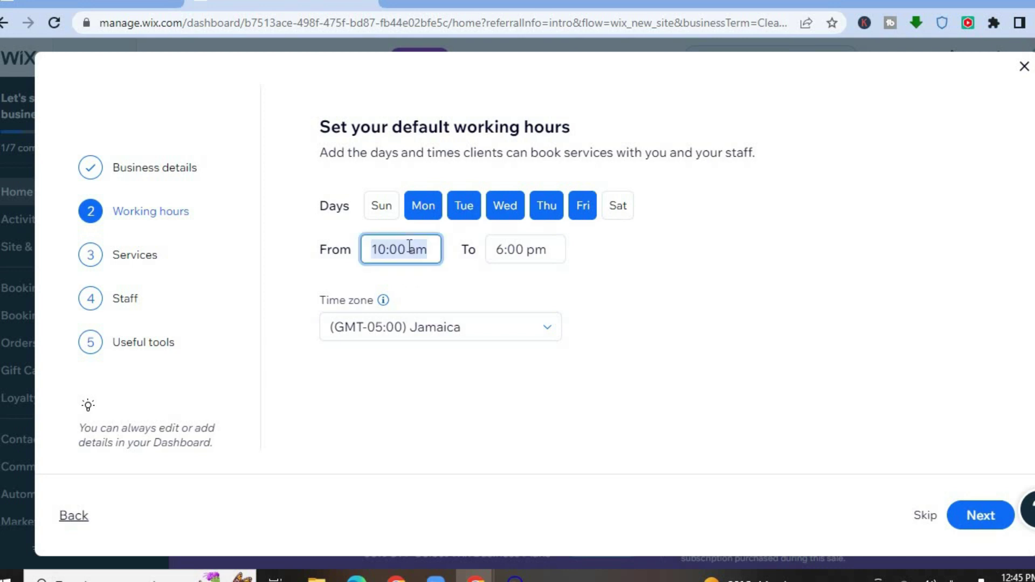
{"action": "left_click_drag", "start_coordinate": [438, 309], "coordinate": [438, 310]}
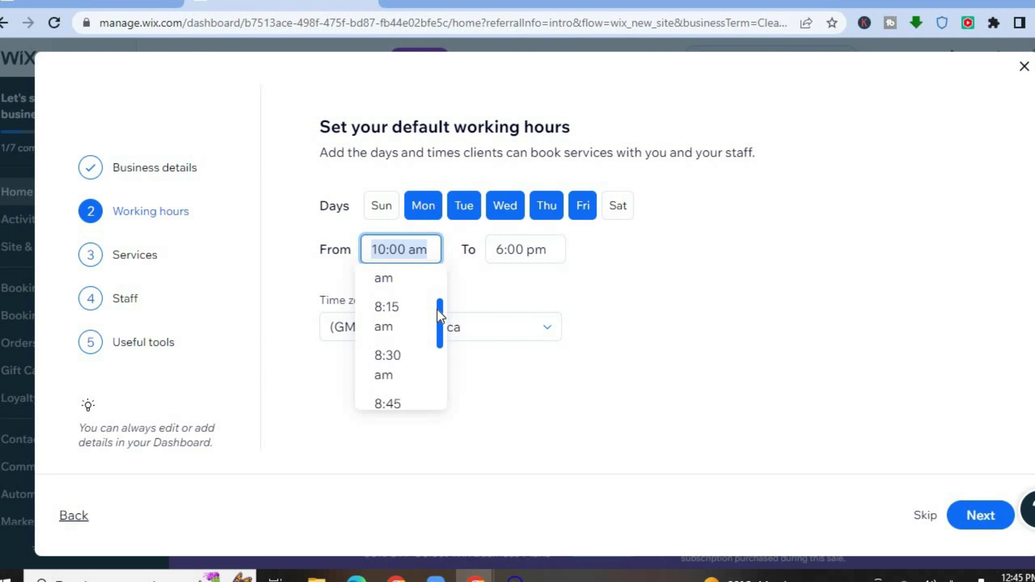
{"action": "left_click", "coordinate": [409, 284]}
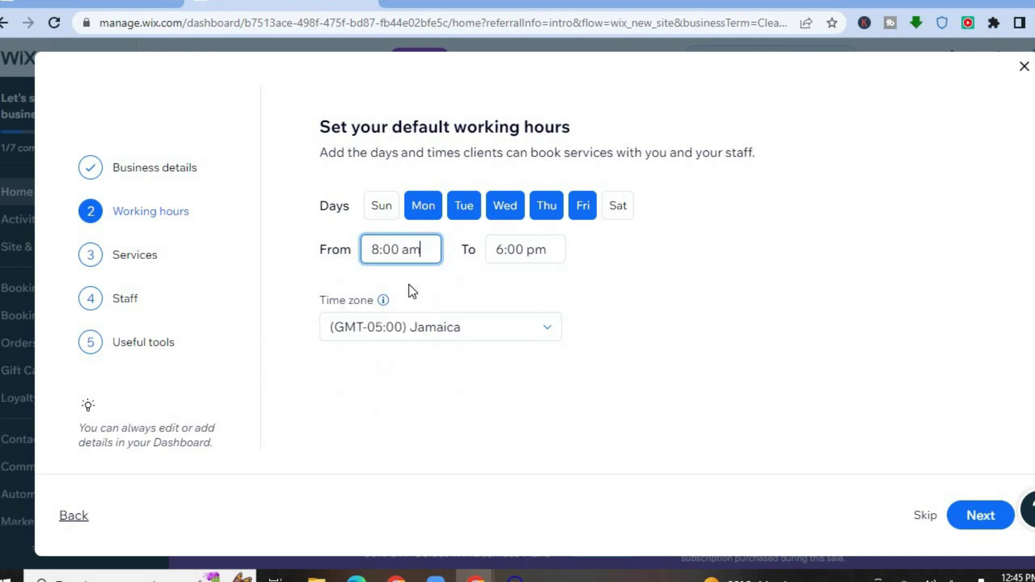
{"action": "left_click", "coordinate": [526, 251]}
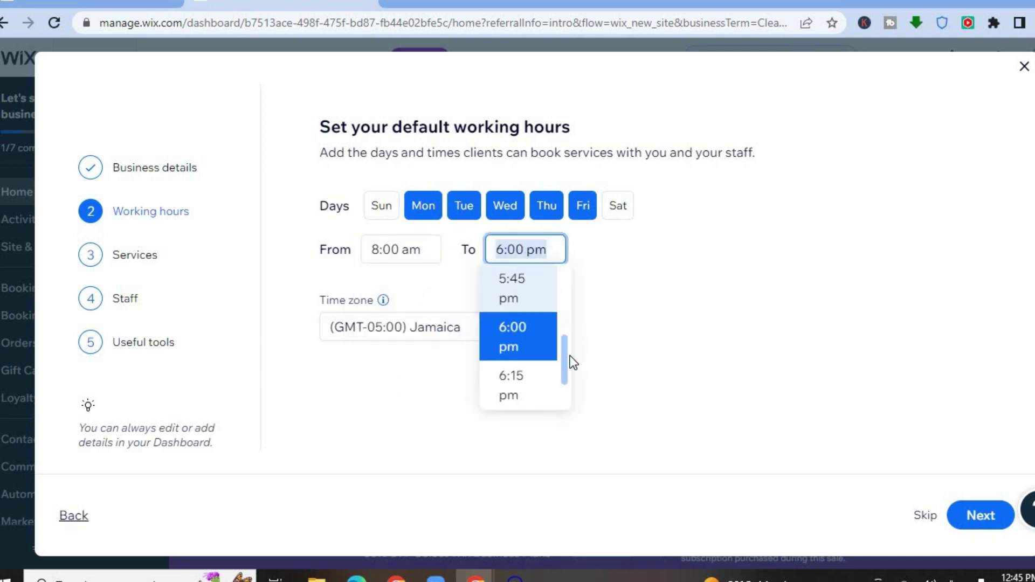
{"action": "scroll", "coordinate": [567, 357], "scroll_direction": "up", "scroll_amount": 3}
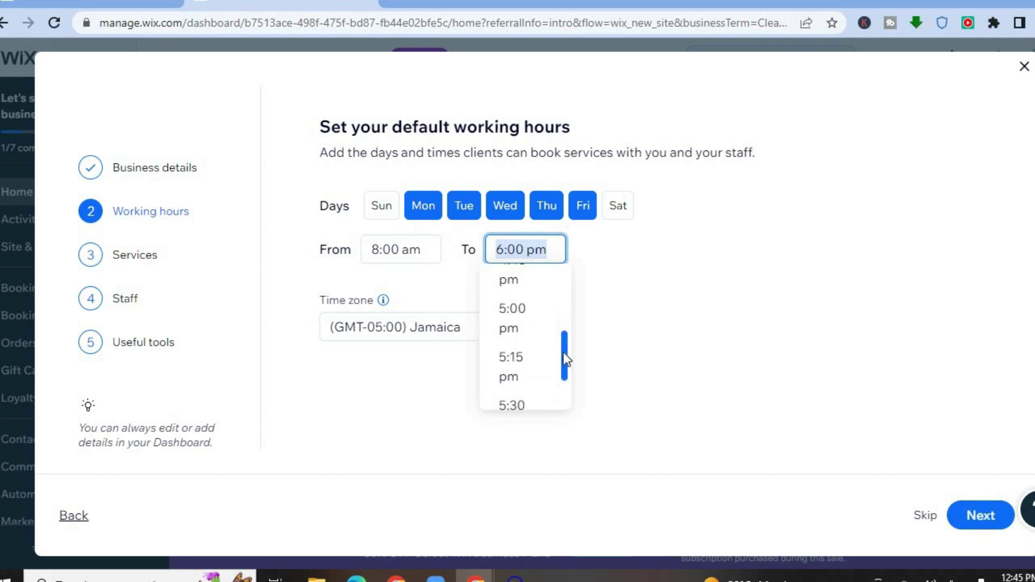
{"action": "left_click", "coordinate": [536, 327]}
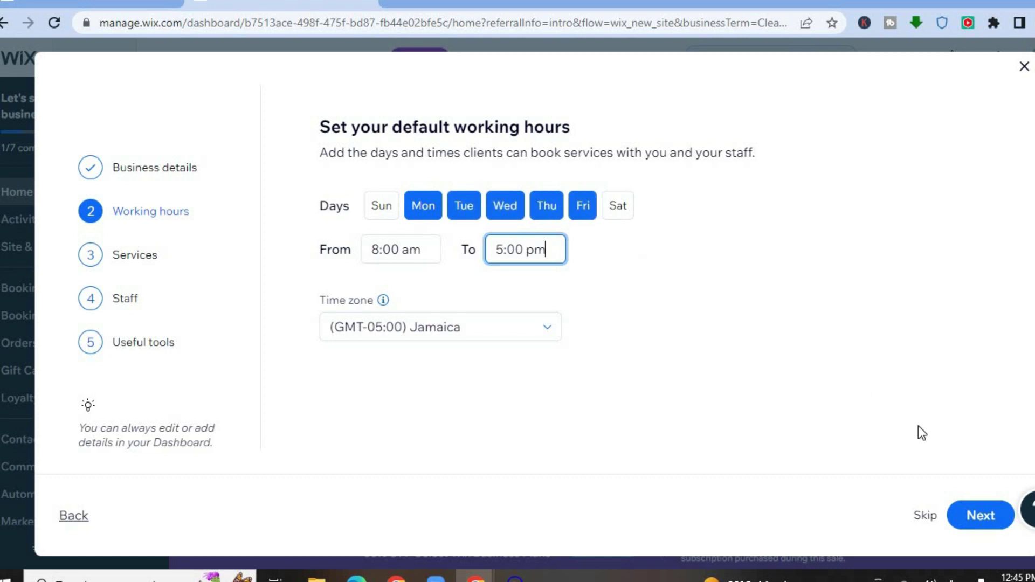
{"action": "left_click", "coordinate": [972, 521]}
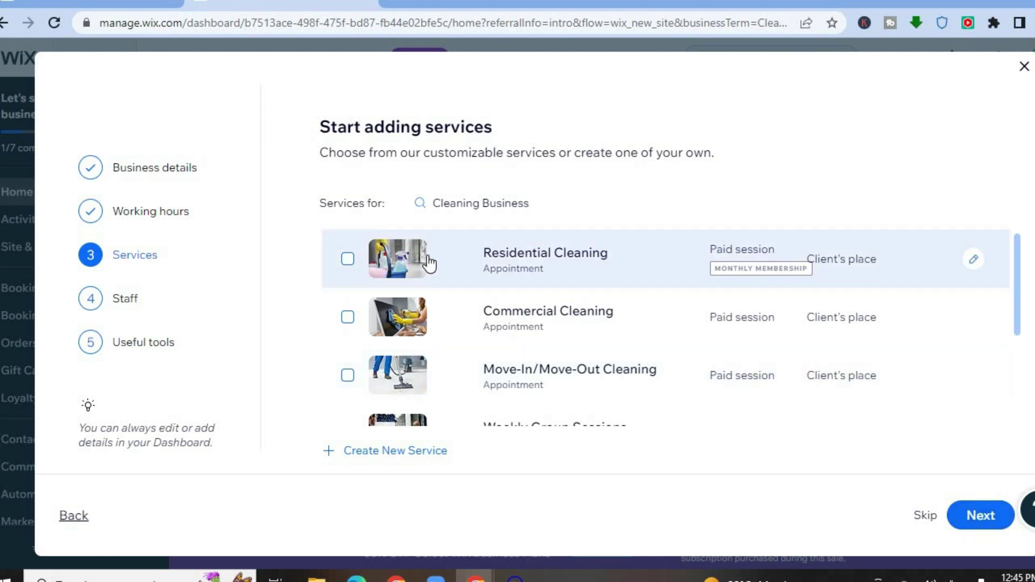
Step: Select Residential Cleaning and Commercial Cleaning as offered services and continue to staff
{"action": "left_click", "coordinate": [364, 265]}
{"action": "left_click", "coordinate": [348, 318]}
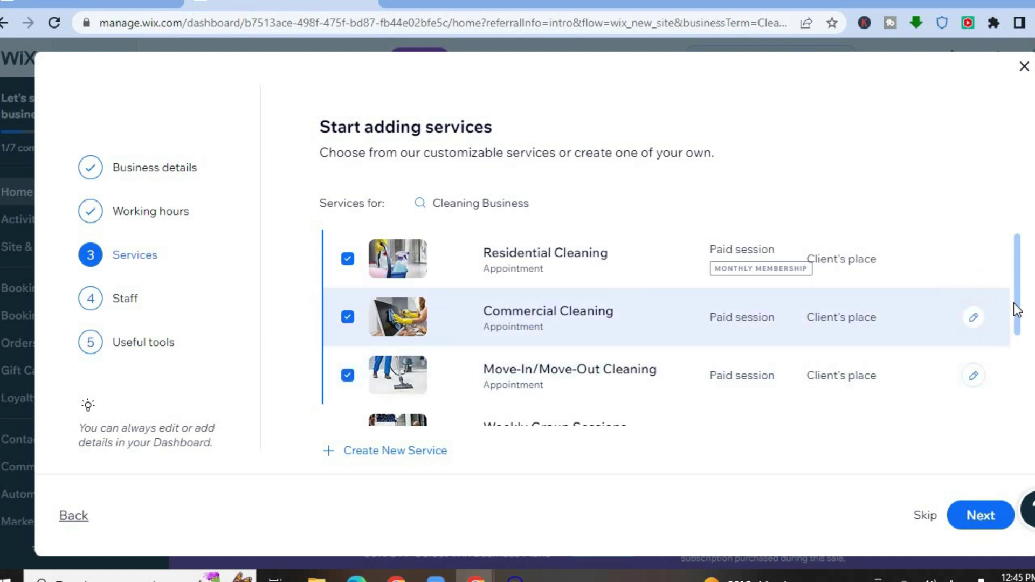
{"action": "left_click_drag", "start_coordinate": [1018, 313], "coordinate": [1010, 399]}
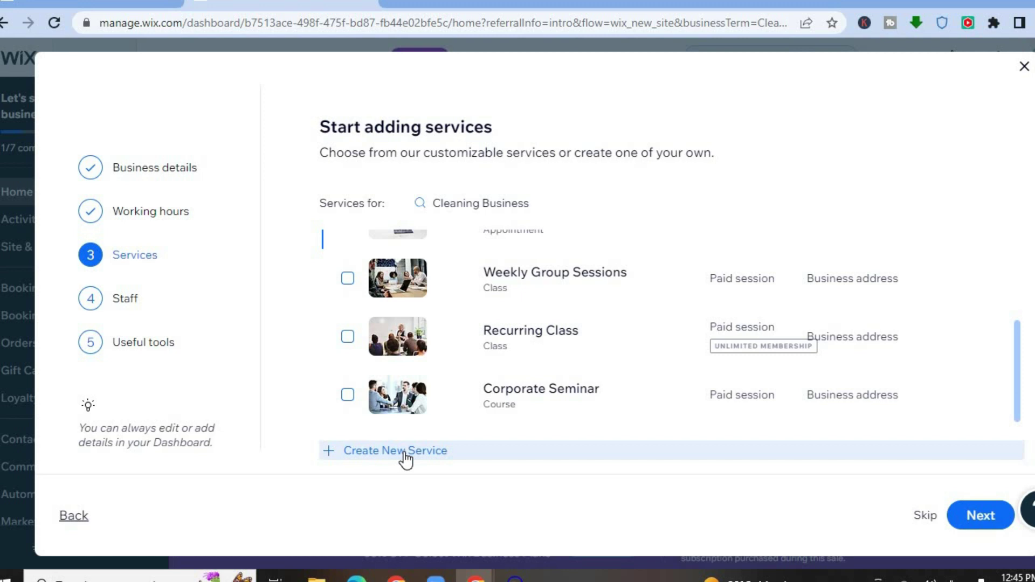
{"action": "left_click", "coordinate": [972, 520]}
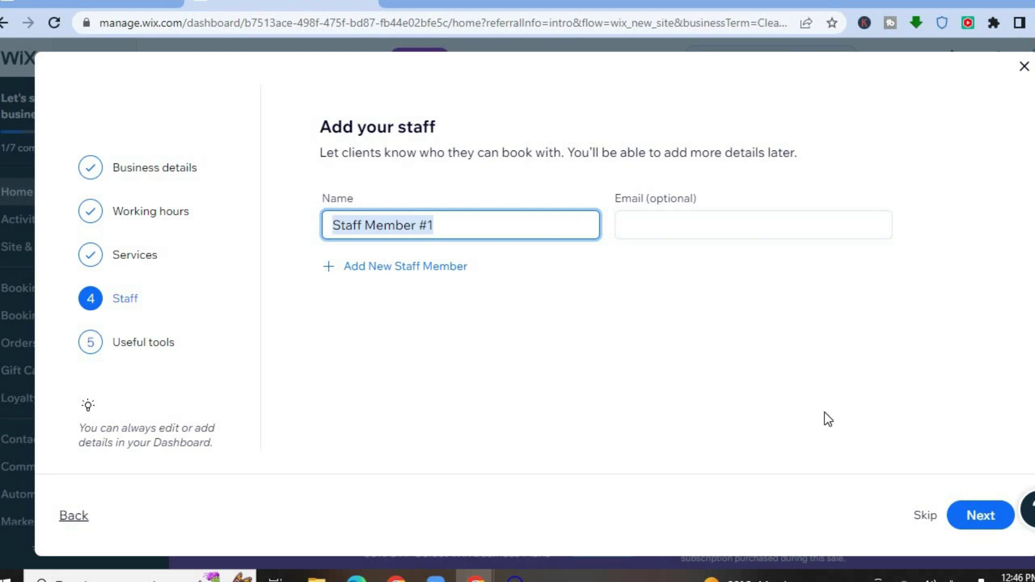
Step: Keep Staff Member #1, add online and in-person payment tools, and complete setup
{"action": "left_click", "coordinate": [982, 517]}
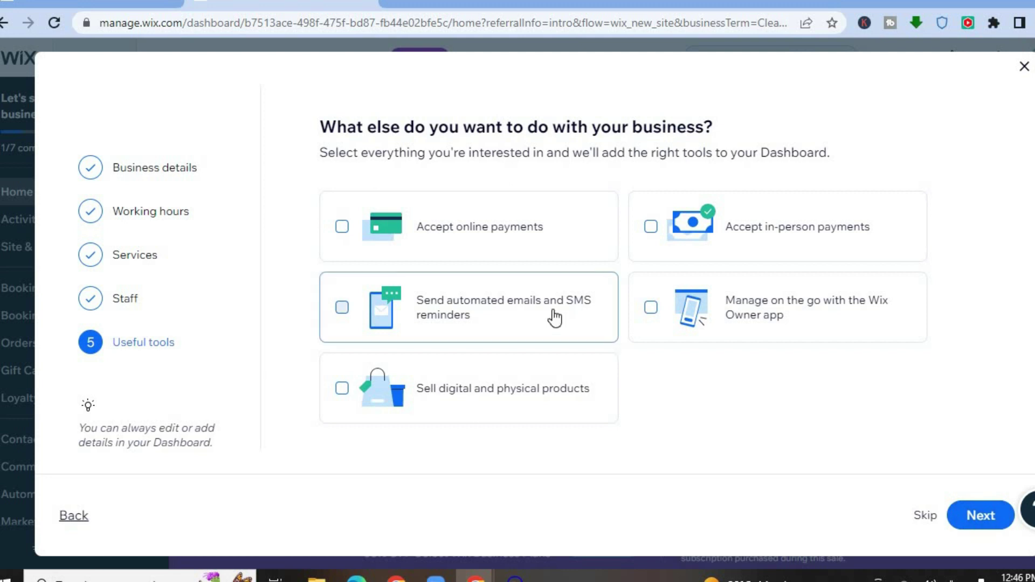
{"action": "left_click", "coordinate": [423, 241]}
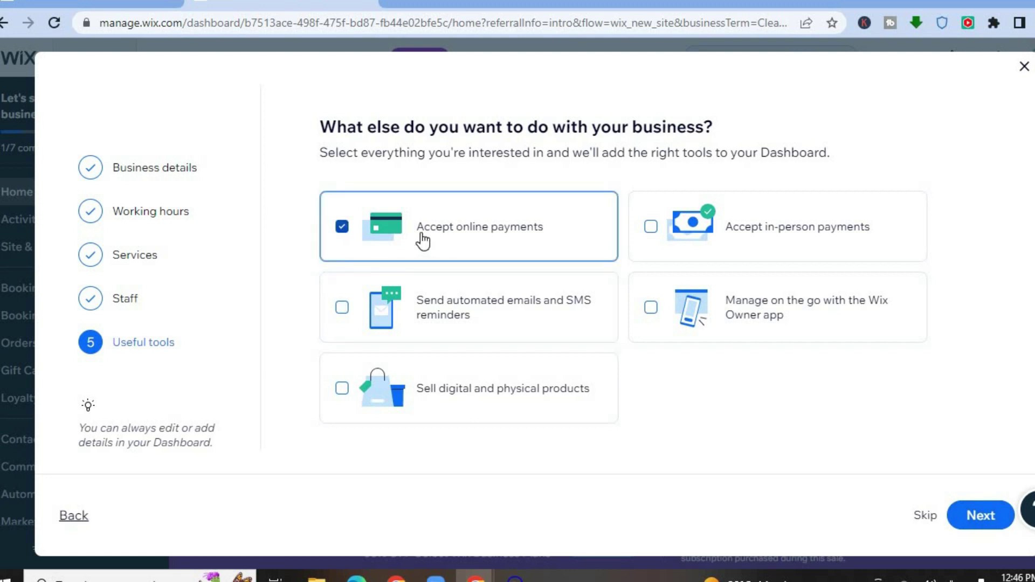
{"action": "left_click", "coordinate": [719, 226]}
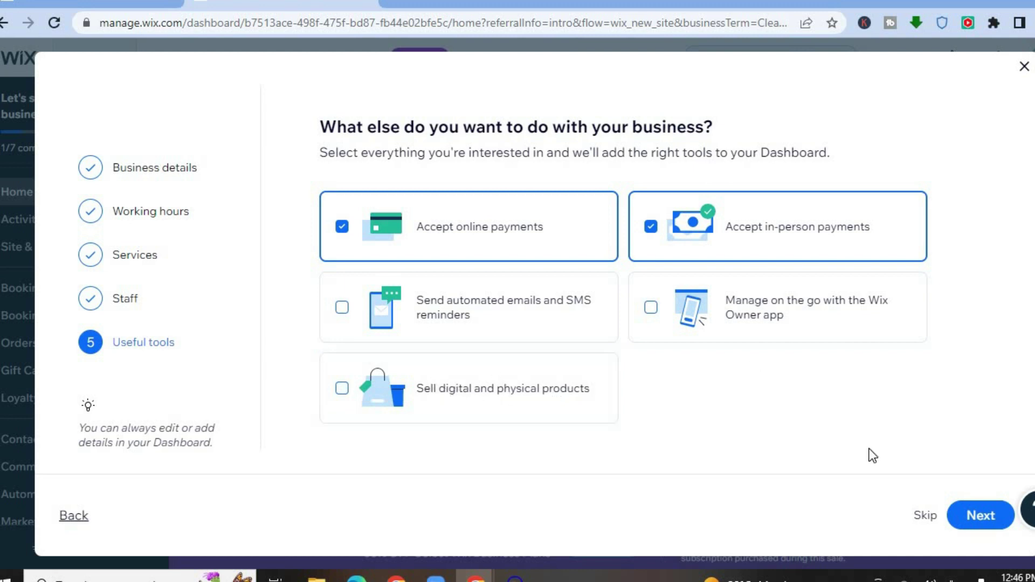
{"action": "left_click", "coordinate": [974, 515]}
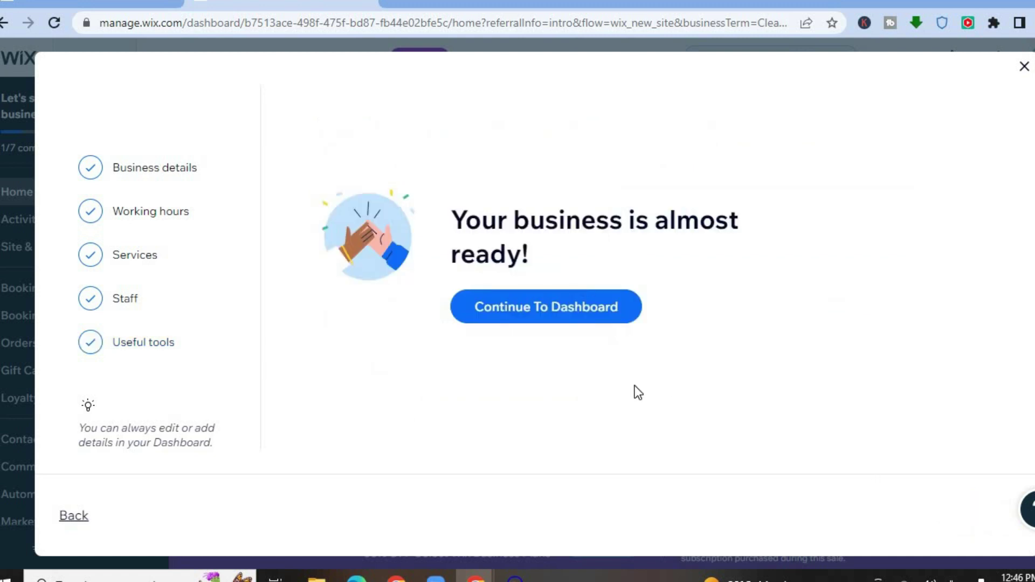
Step: Go to the site dashboard and start Set Up Payments from the checklist
{"action": "left_click", "coordinate": [555, 303]}
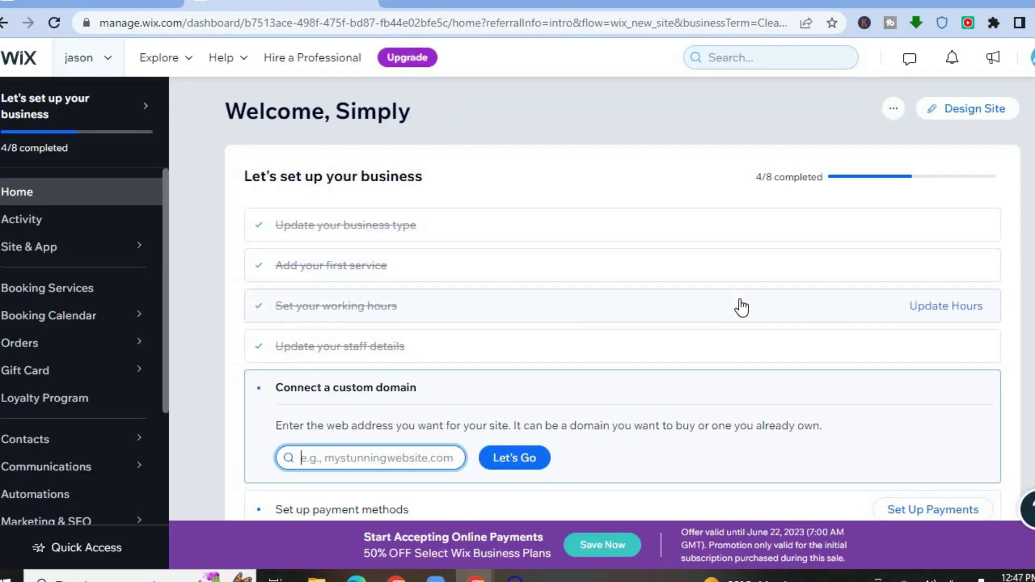
{"action": "scroll", "coordinate": [623, 305], "scroll_direction": "down", "scroll_amount": 3}
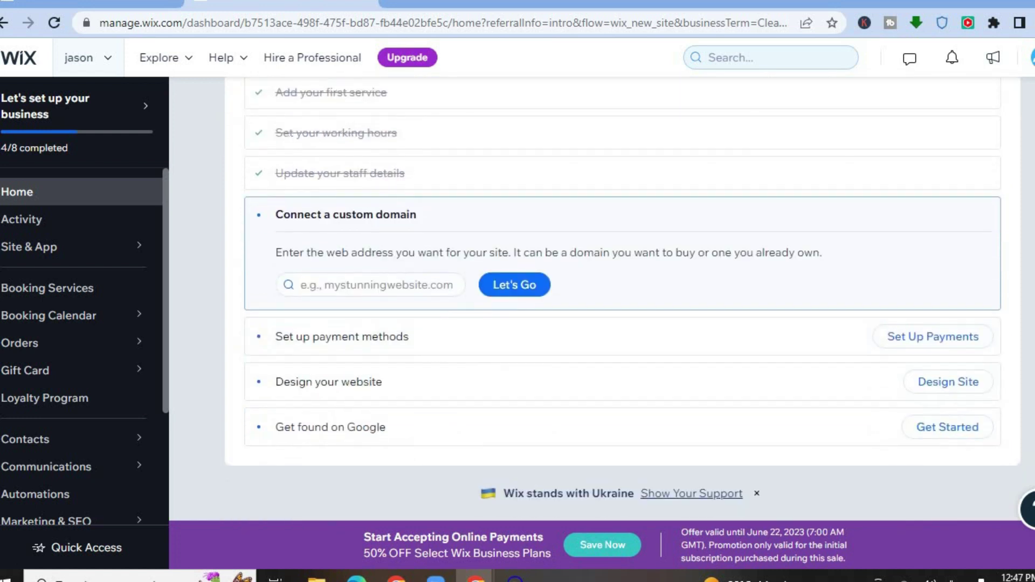
{"action": "left_click", "coordinate": [931, 344]}
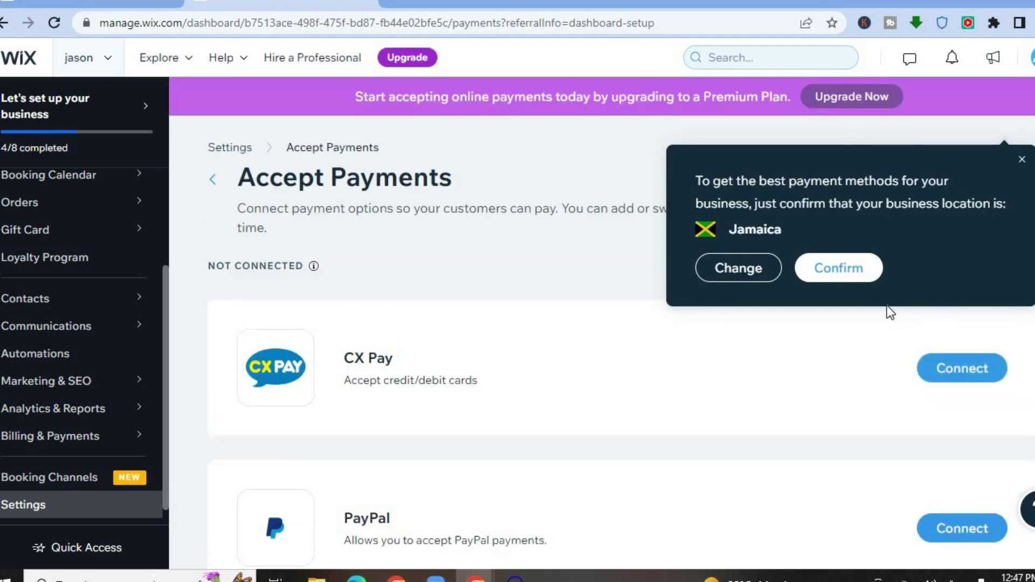
Step: Confirm Jamaica as the business location and open See More Payment Options
{"action": "scroll", "coordinate": [805, 257], "scroll_direction": "down", "scroll_amount": 3}
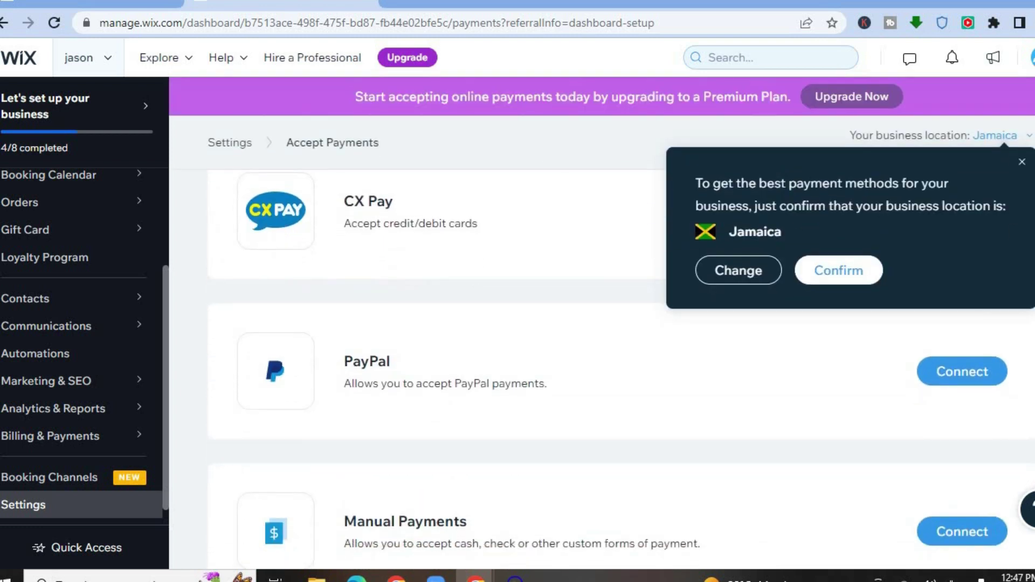
{"action": "left_click", "coordinate": [817, 268]}
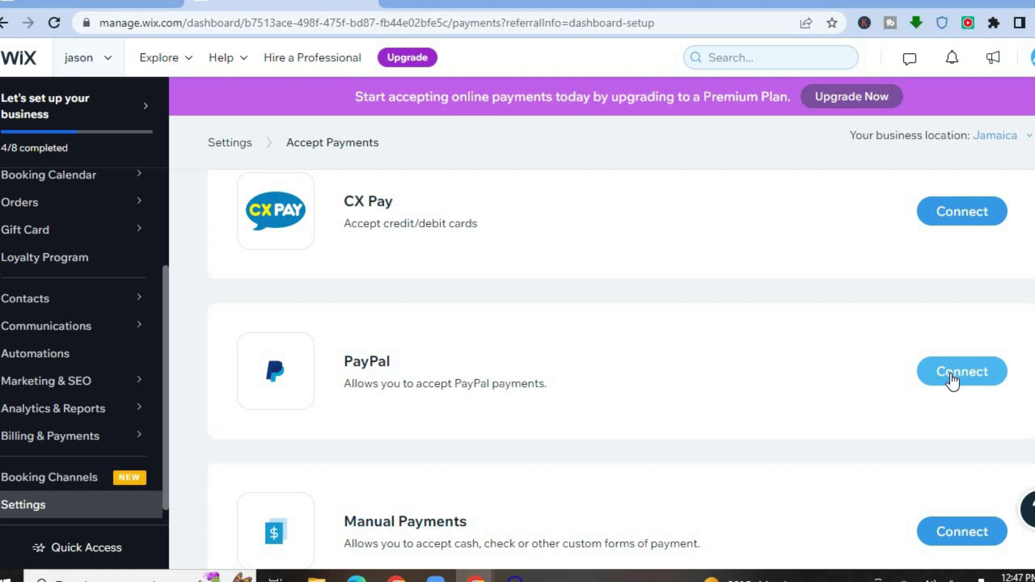
{"action": "left_click", "coordinate": [953, 381]}
{"action": "scroll", "coordinate": [559, 264], "scroll_direction": "down", "scroll_amount": 1}
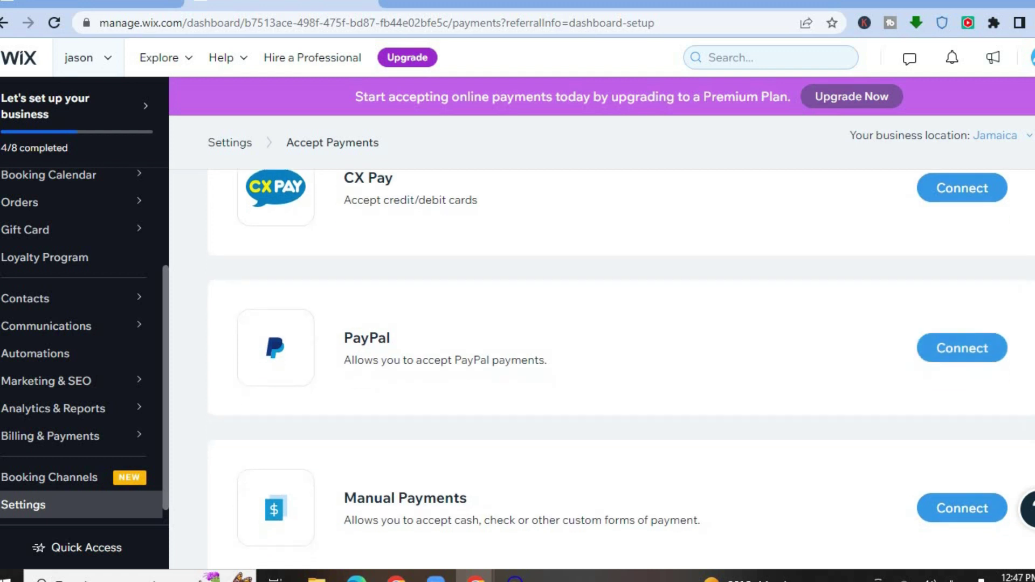
{"action": "scroll", "coordinate": [560, 264], "scroll_direction": "up", "scroll_amount": 2}
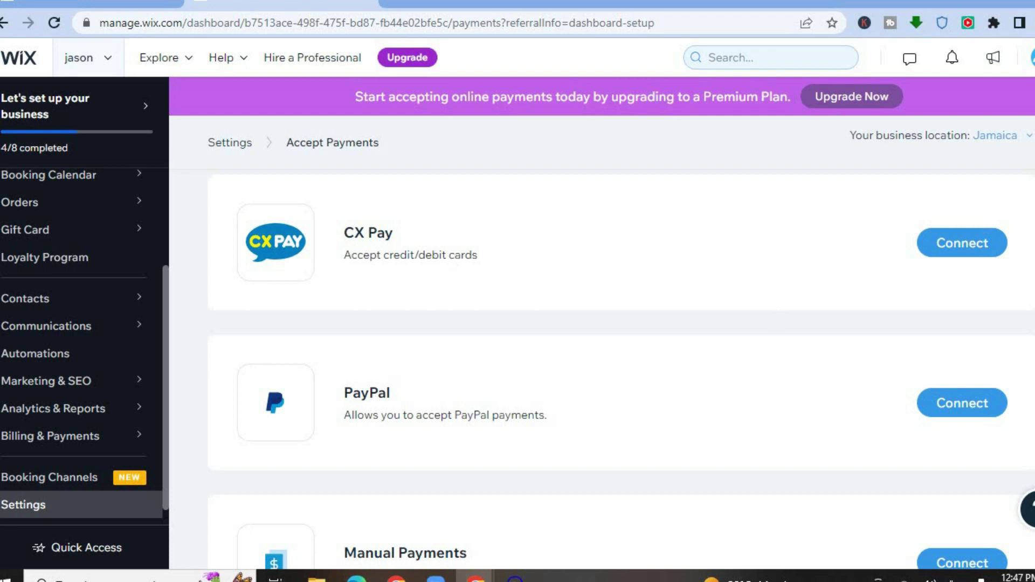
{"action": "scroll", "coordinate": [678, 437], "scroll_direction": "down", "scroll_amount": 3}
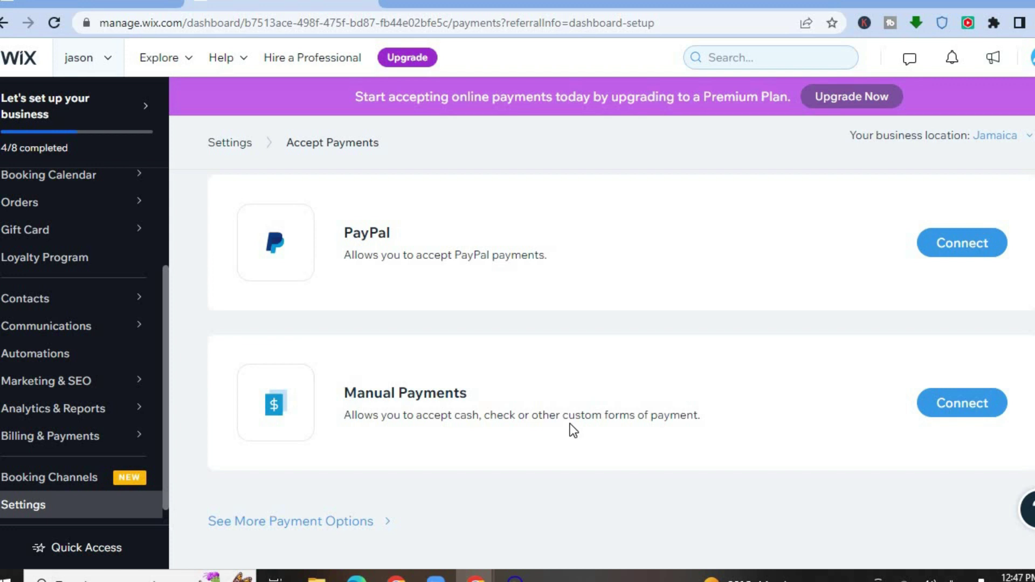
{"action": "left_click", "coordinate": [309, 523]}
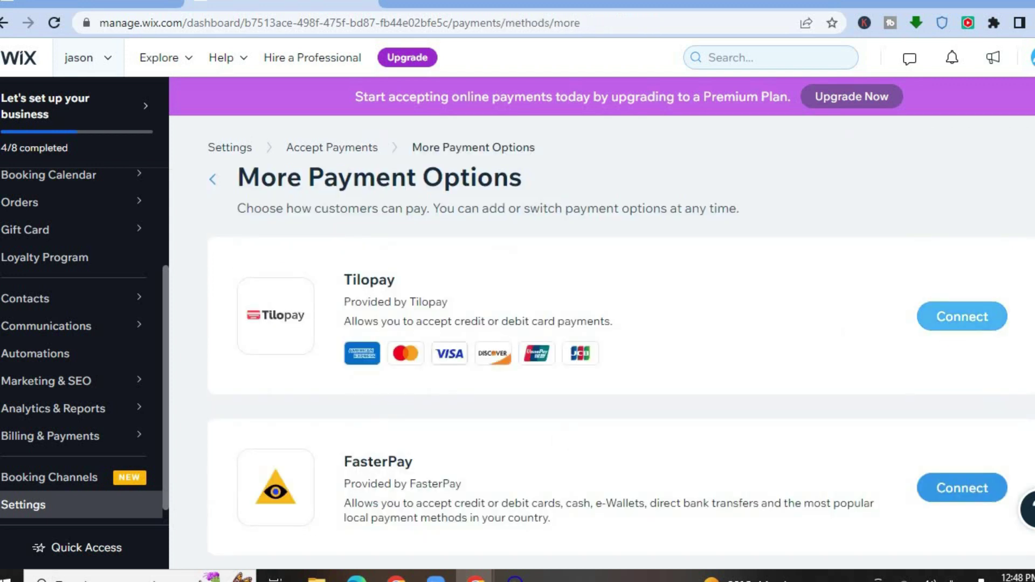
Step: Browse the additional payment providers such as Tilopay and FasterPay
{"action": "scroll", "coordinate": [620, 345], "scroll_direction": "down", "scroll_amount": 4}
{"action": "scroll", "coordinate": [620, 345], "scroll_direction": "up", "scroll_amount": 4}
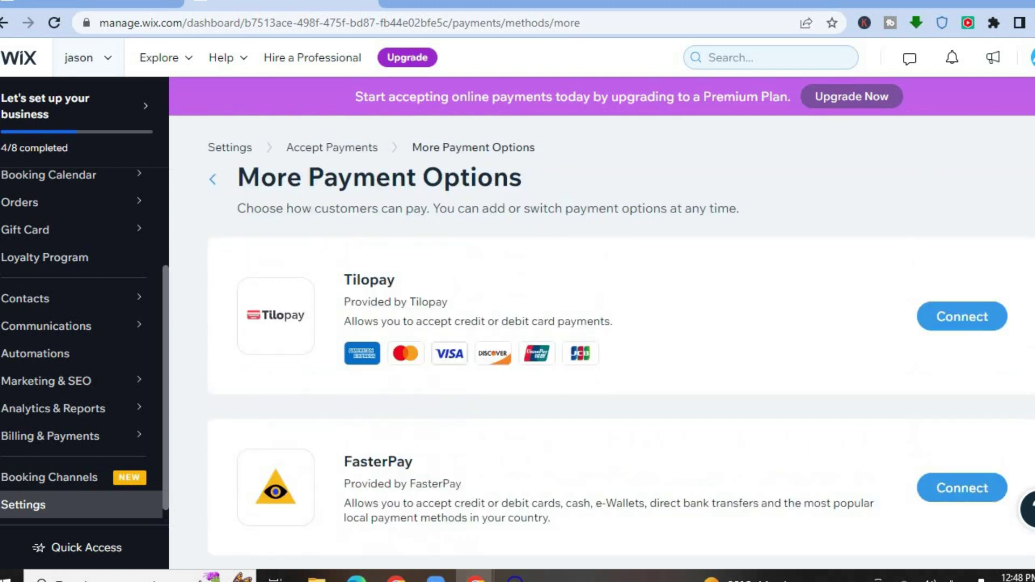
{"action": "scroll", "coordinate": [620, 345], "scroll_direction": "down", "scroll_amount": 3}
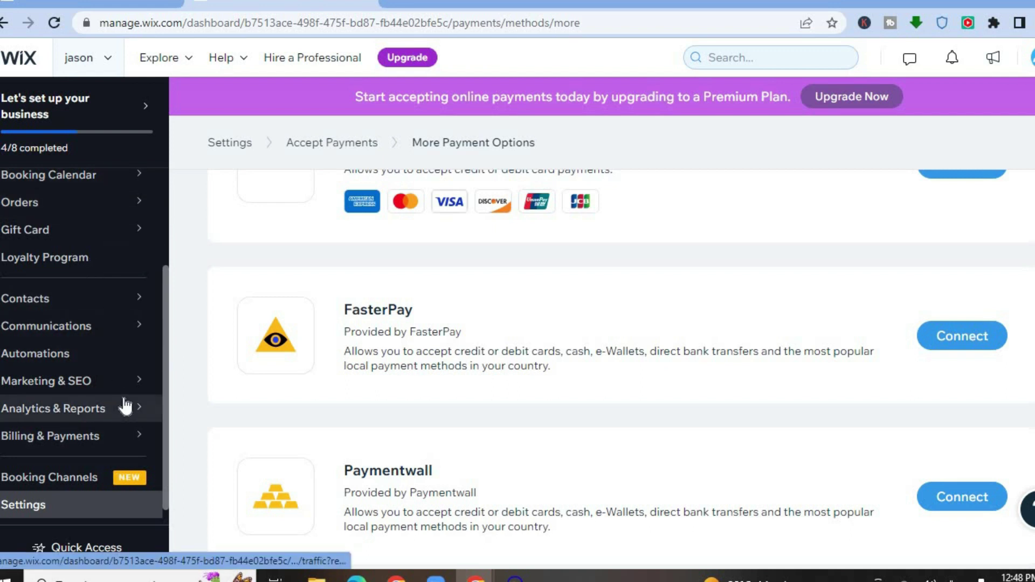
Step: Return to the dashboard Home page from the sidebar
{"action": "mouse_move", "coordinate": [125, 407]}
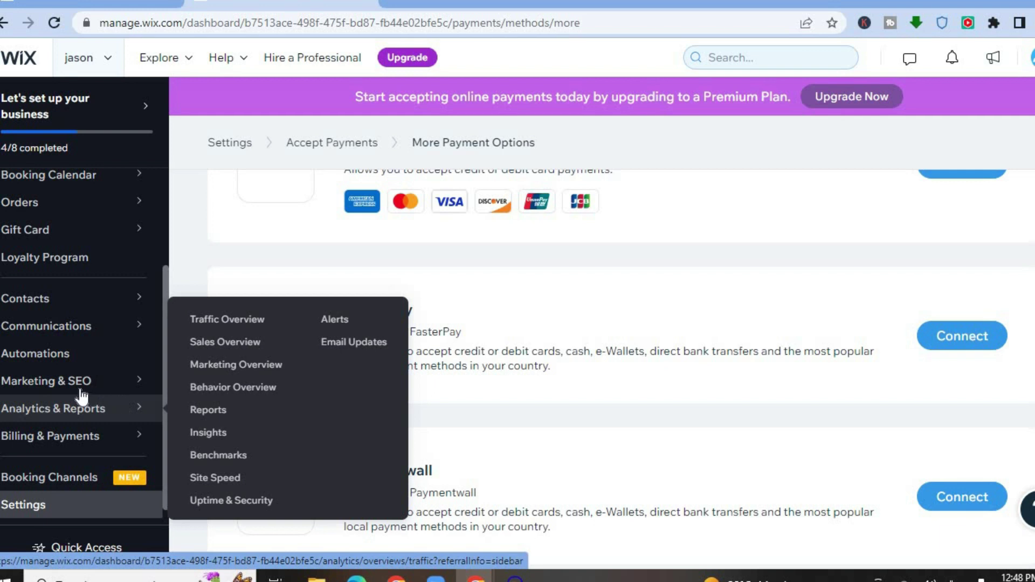
{"action": "mouse_move", "coordinate": [79, 395]}
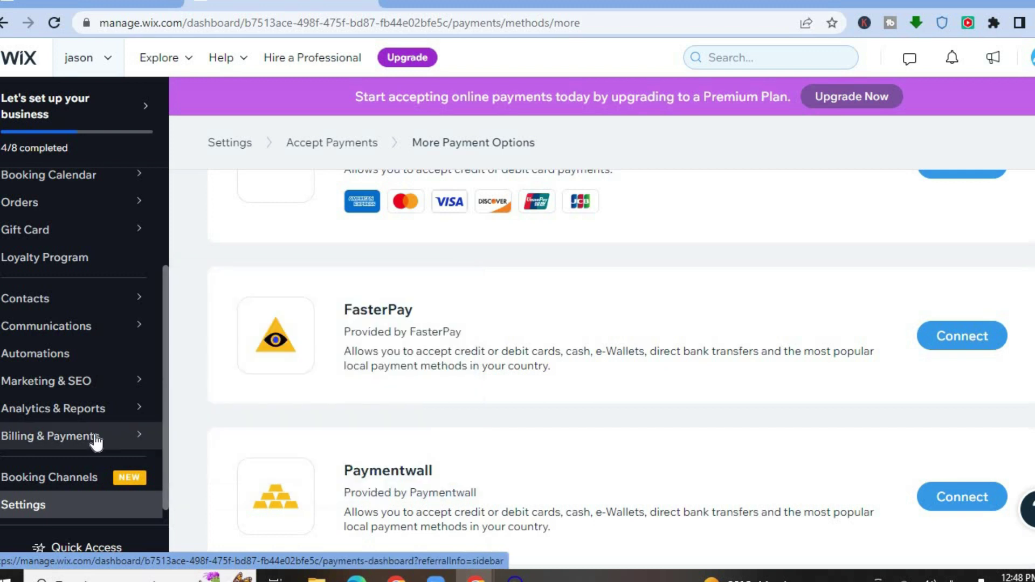
{"action": "mouse_move", "coordinate": [95, 442]}
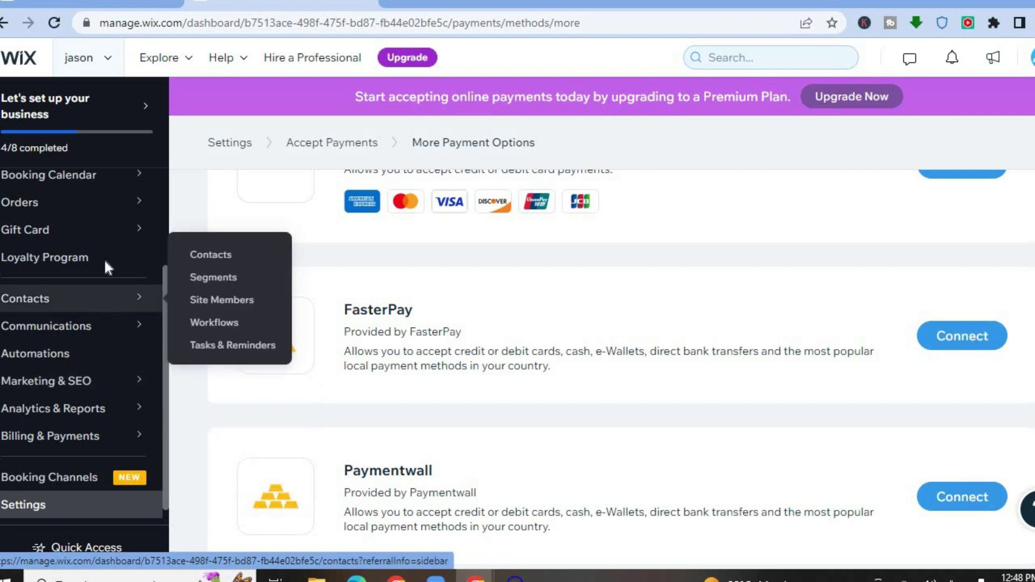
{"action": "mouse_move", "coordinate": [79, 183]}
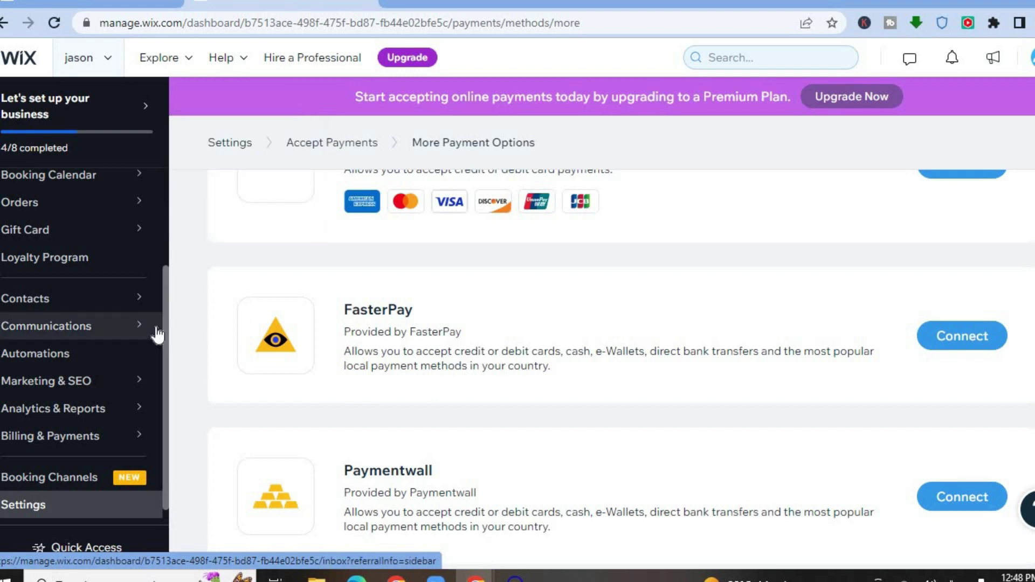
{"action": "mouse_move", "coordinate": [164, 322]}
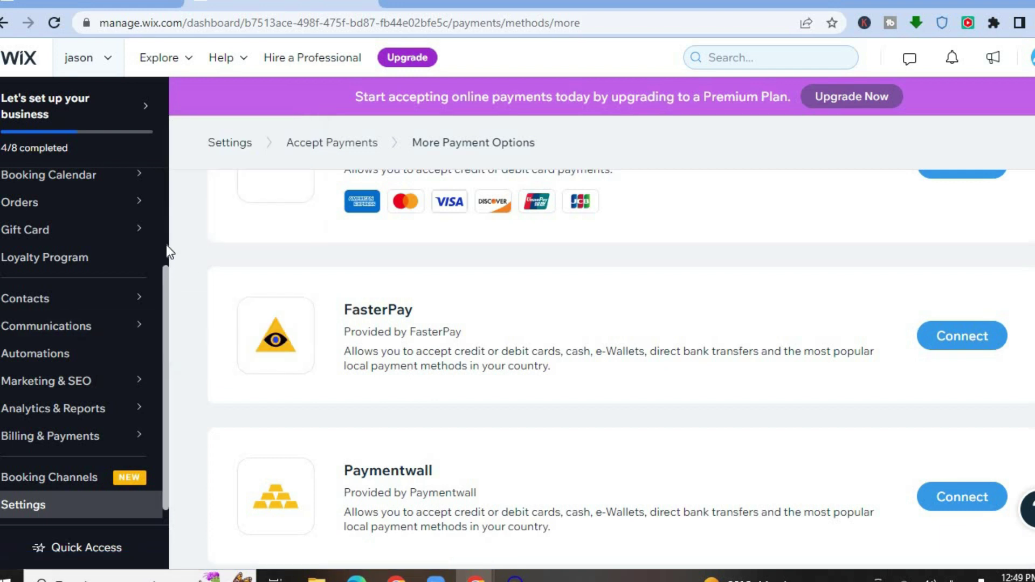
{"action": "scroll", "coordinate": [165, 231], "scroll_direction": "up", "scroll_amount": 3}
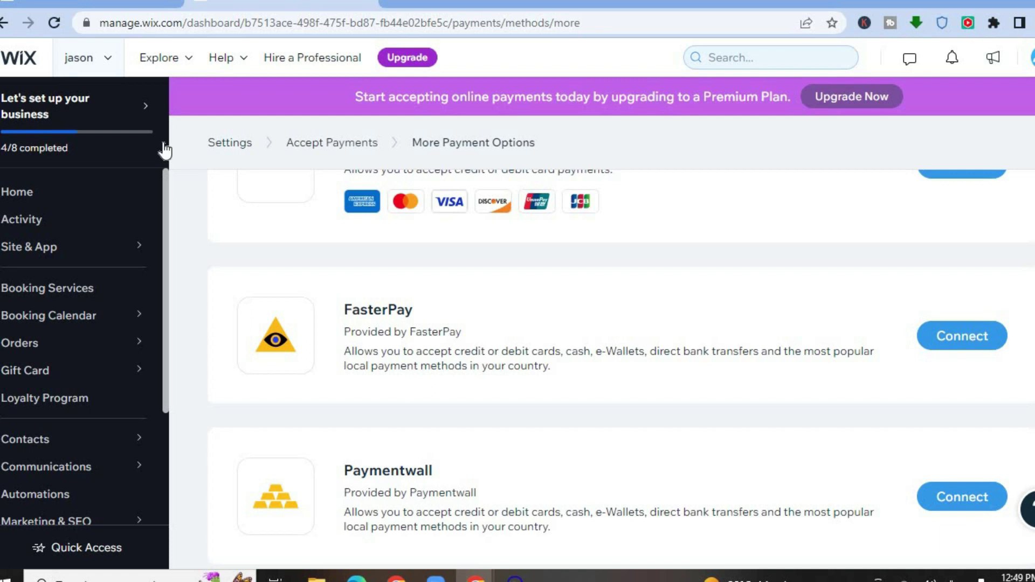
{"action": "left_click", "coordinate": [52, 199]}
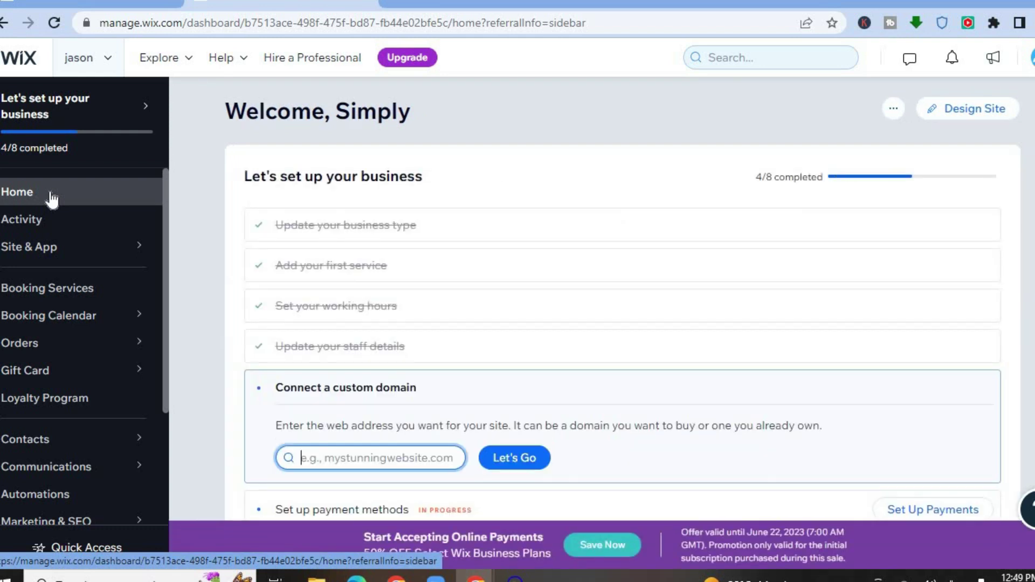
Step: Choose Design Site on the dashboard home
{"action": "left_click", "coordinate": [955, 113]}
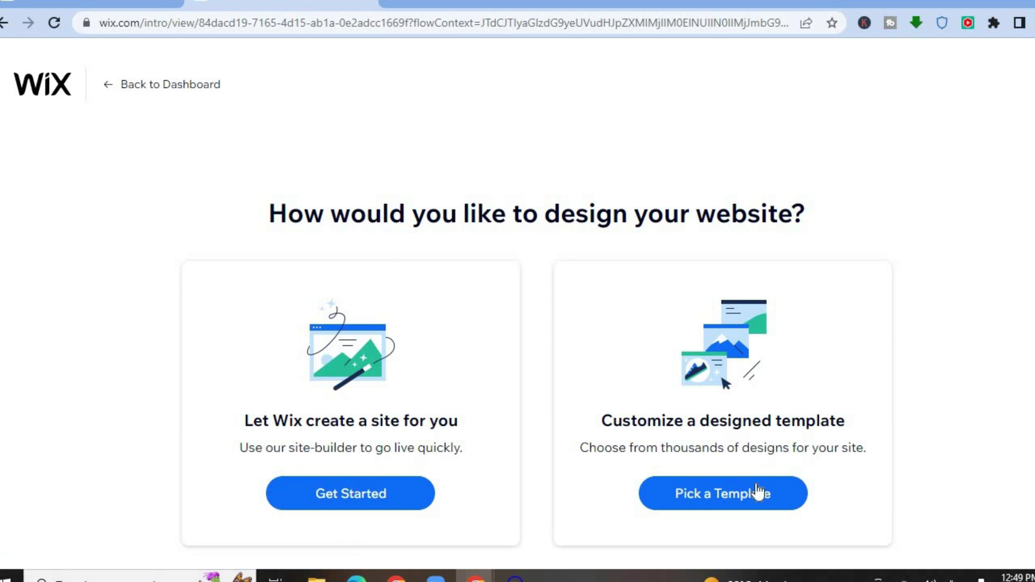
Step: Choose Pick a Template and browse the Cleaning Business template results
{"action": "left_click", "coordinate": [745, 497]}
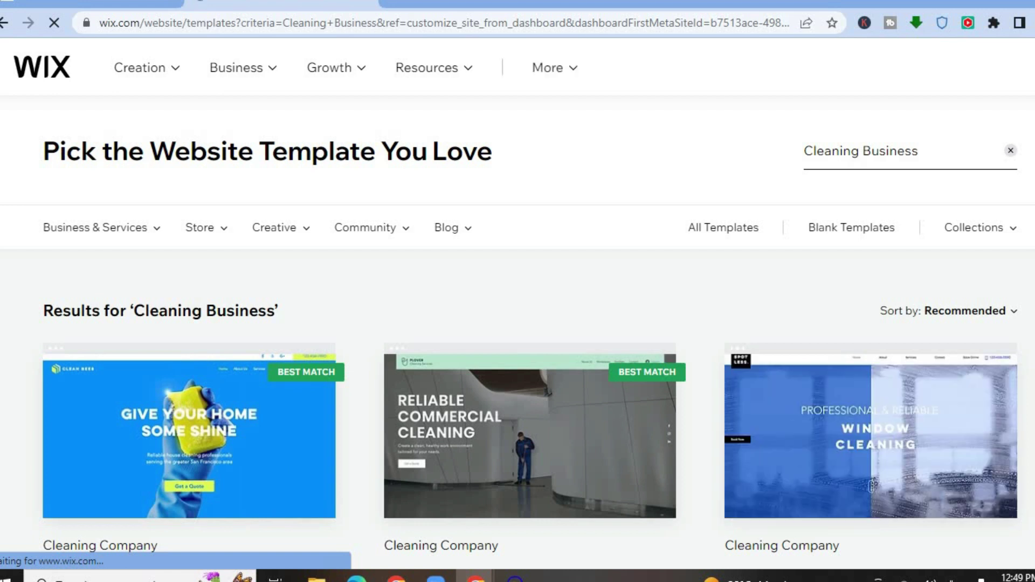
{"action": "scroll", "coordinate": [872, 485], "scroll_direction": "down", "scroll_amount": 20}
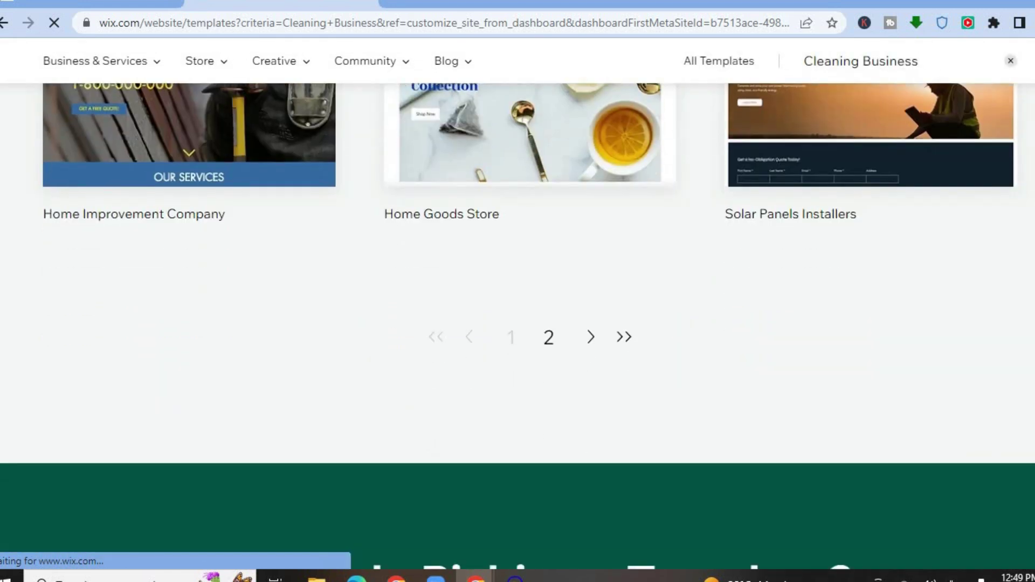
{"action": "scroll", "coordinate": [872, 137], "scroll_direction": "up", "scroll_amount": 10}
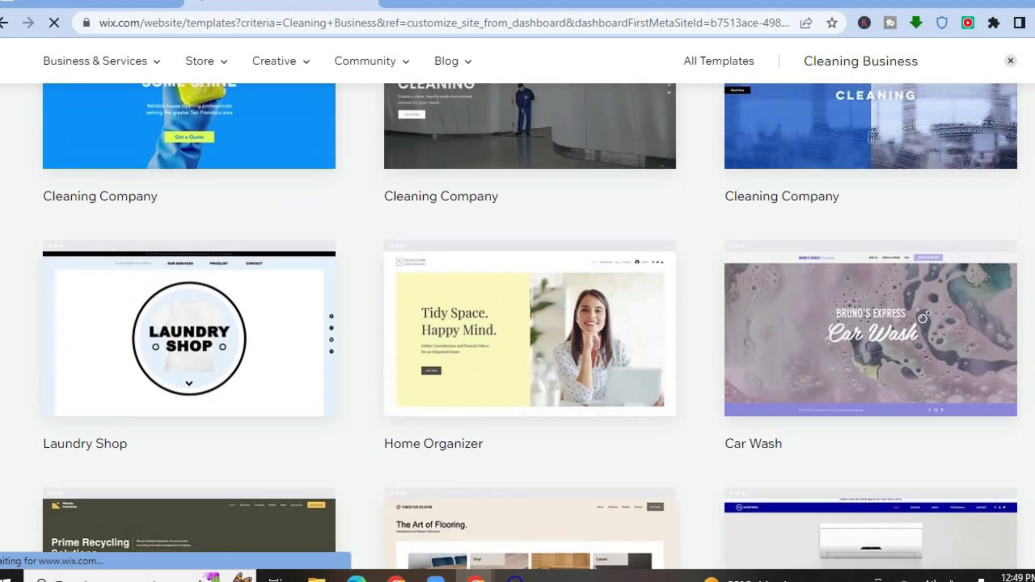
{"action": "scroll", "coordinate": [518, 324], "scroll_direction": "up", "scroll_amount": 4}
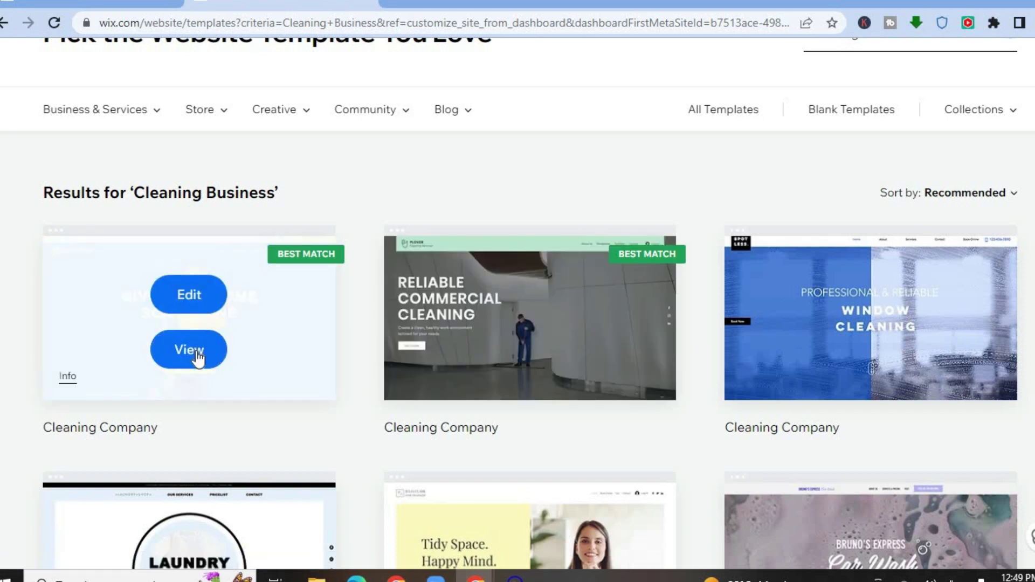
Step: Edit the Clean Bees cleaning template, select its Welcome hero section, and zoom to 100%
{"action": "left_click", "coordinate": [190, 297]}
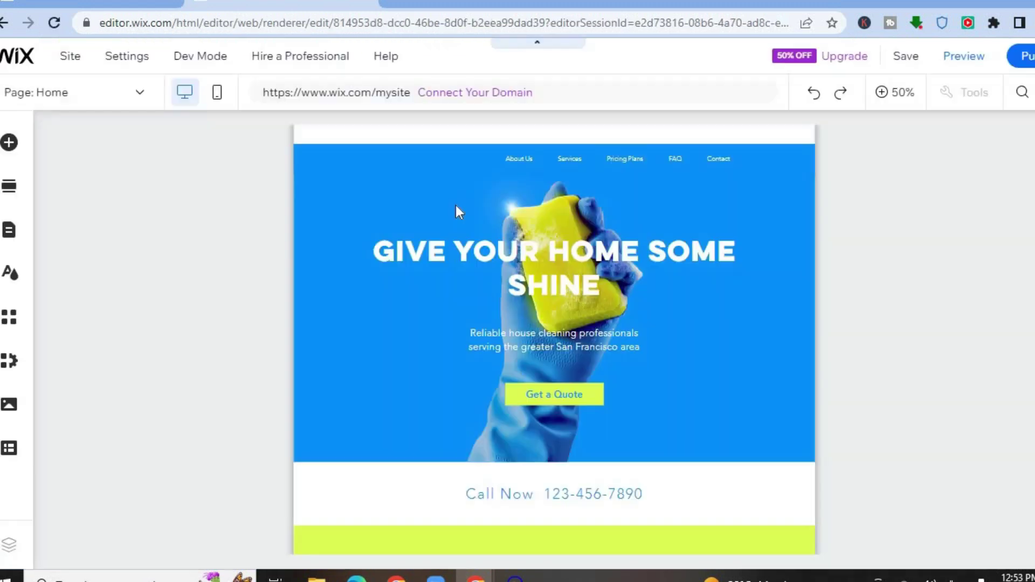
{"action": "mouse_move", "coordinate": [468, 263]}
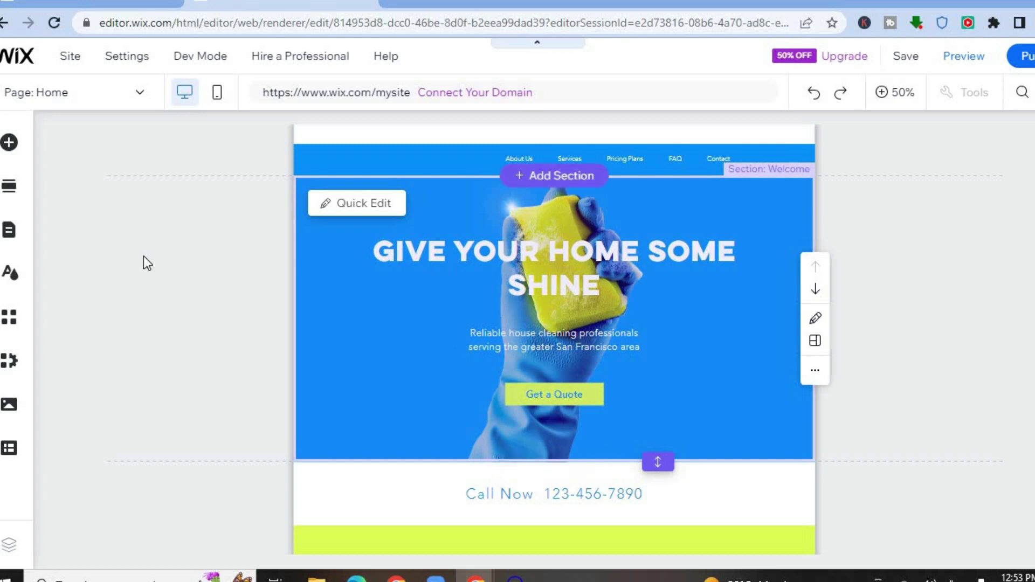
{"action": "left_click", "coordinate": [391, 292]}
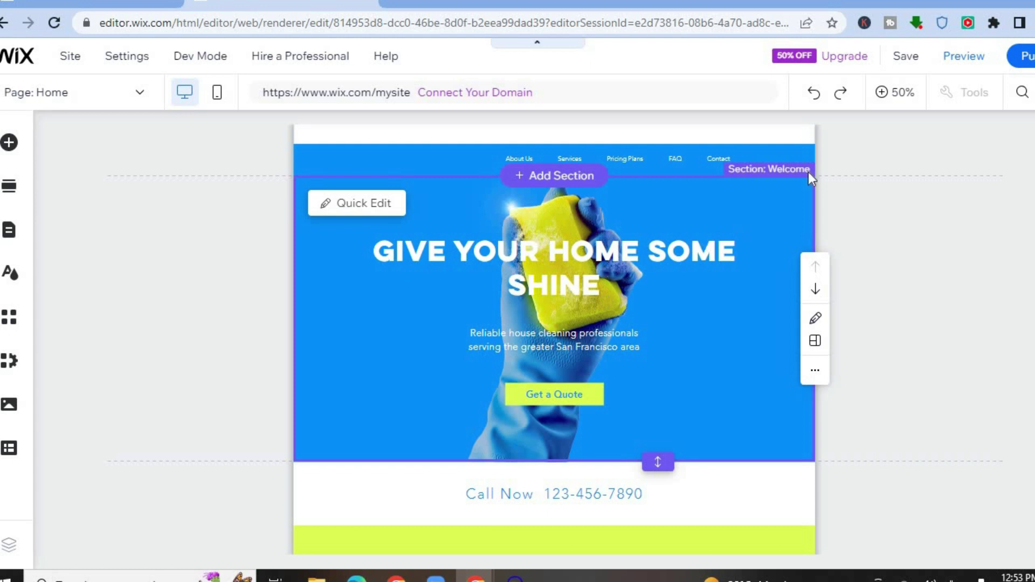
{"action": "left_click", "coordinate": [898, 98]}
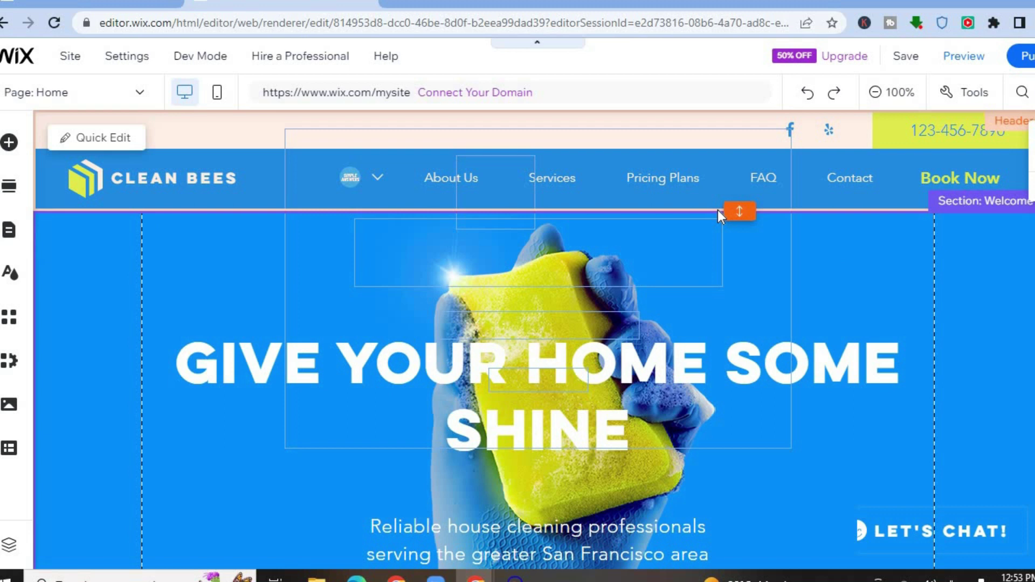
{"action": "left_click", "coordinate": [195, 174]}
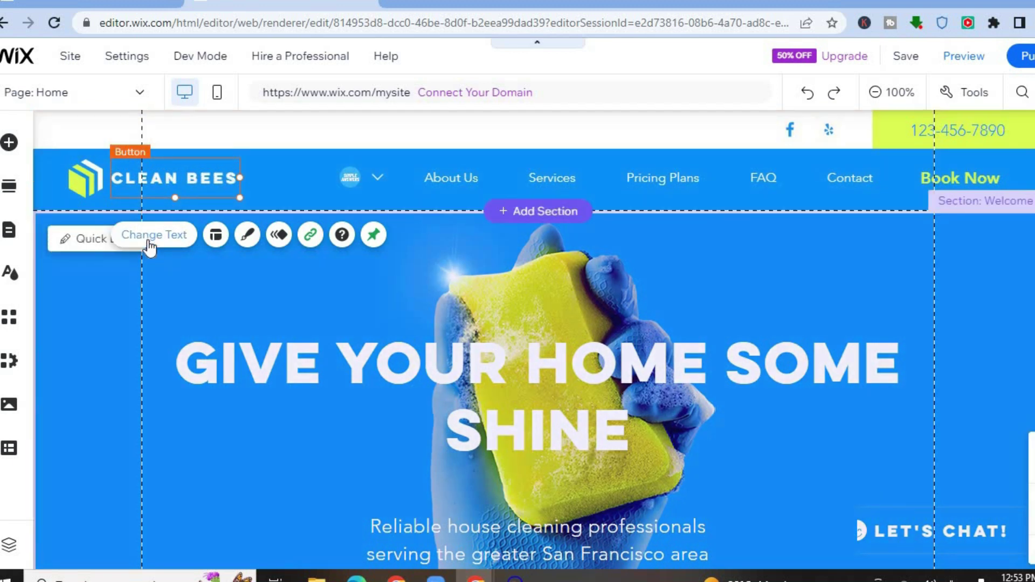
{"action": "left_click", "coordinate": [150, 241]}
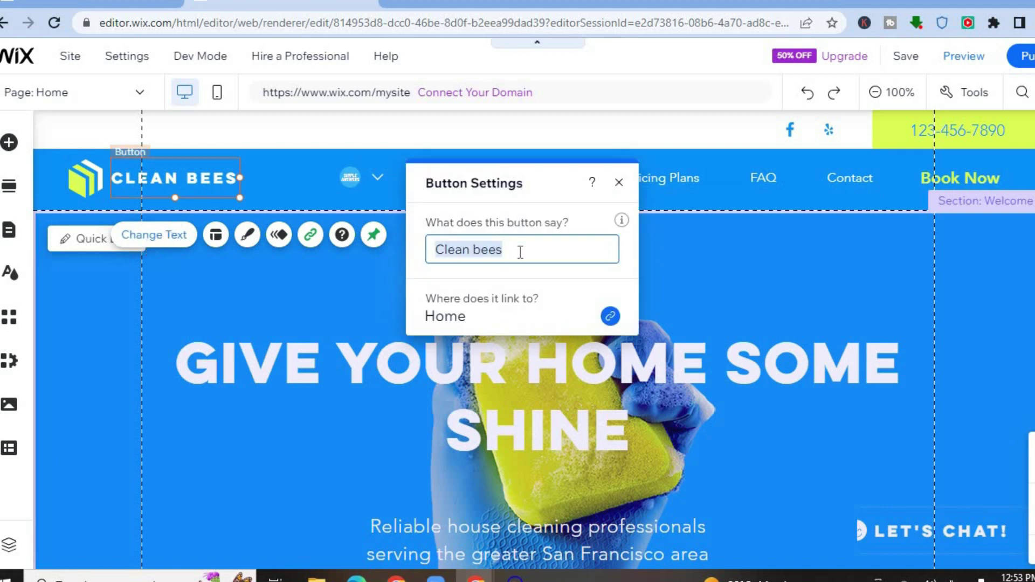
{"action": "type", "text": "ja"}
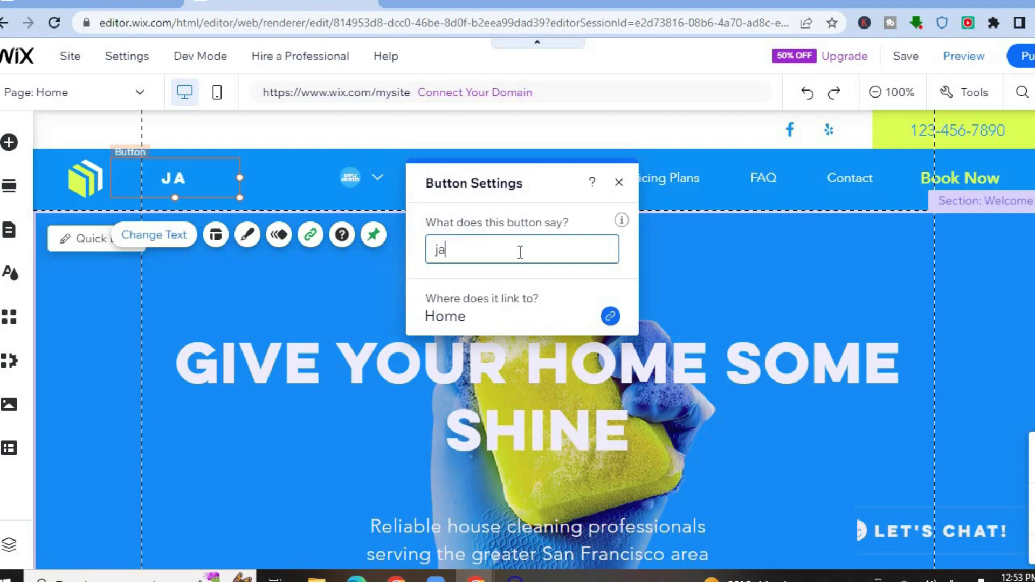
{"action": "type", "text": "son"}
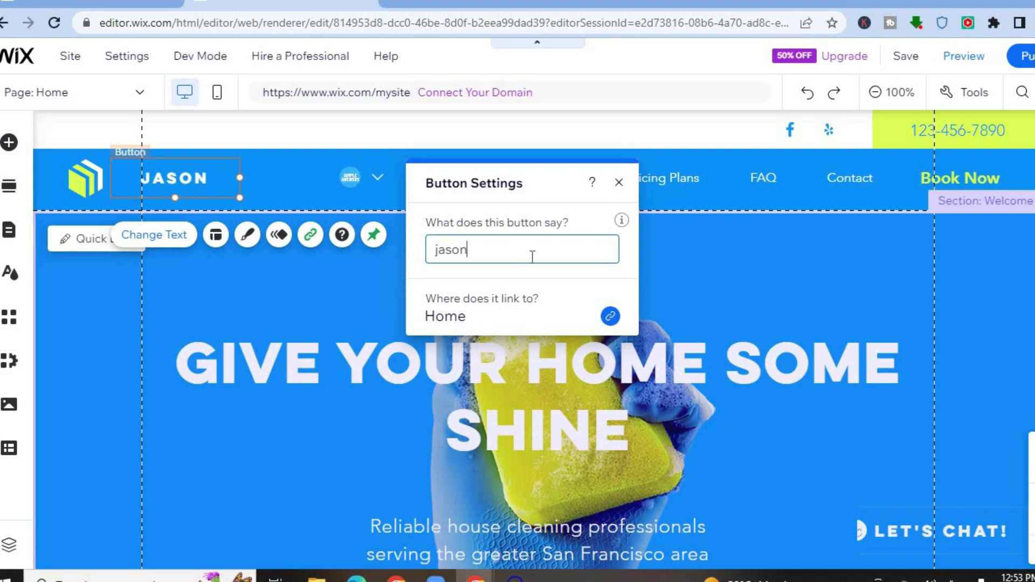
{"action": "left_click", "coordinate": [619, 185]}
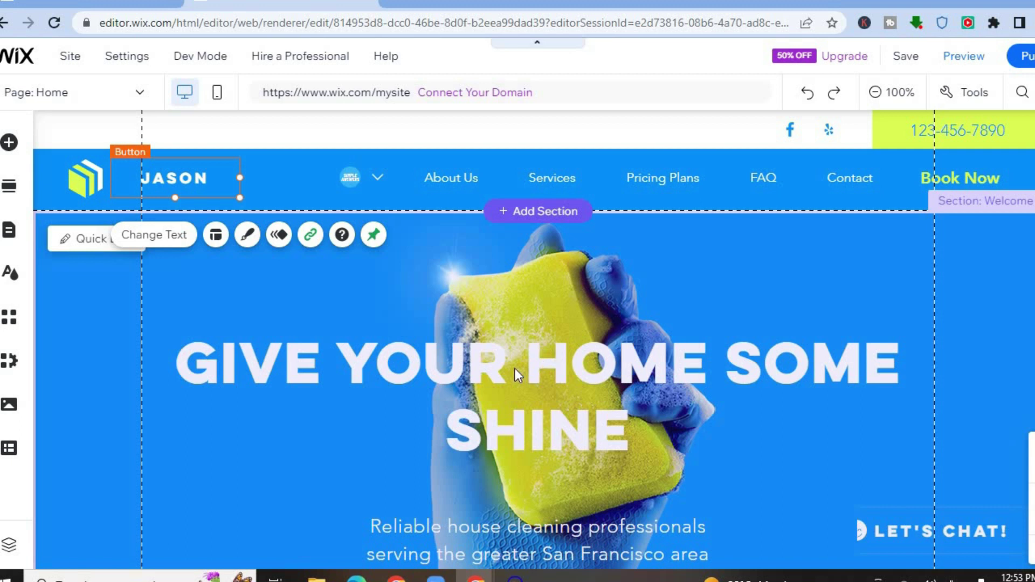
{"action": "key", "text": "Escape"}
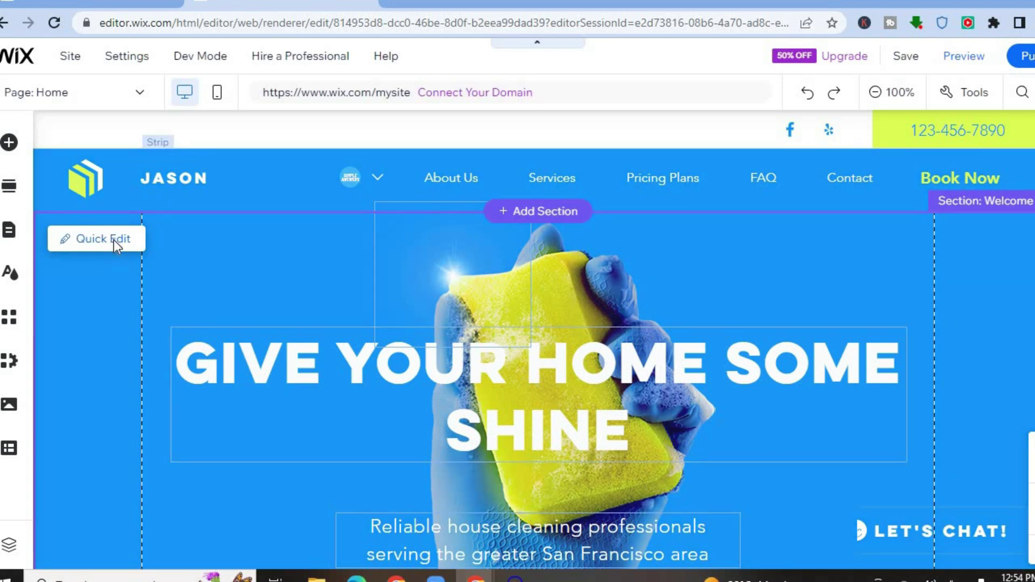
{"action": "left_click", "coordinate": [115, 240]}
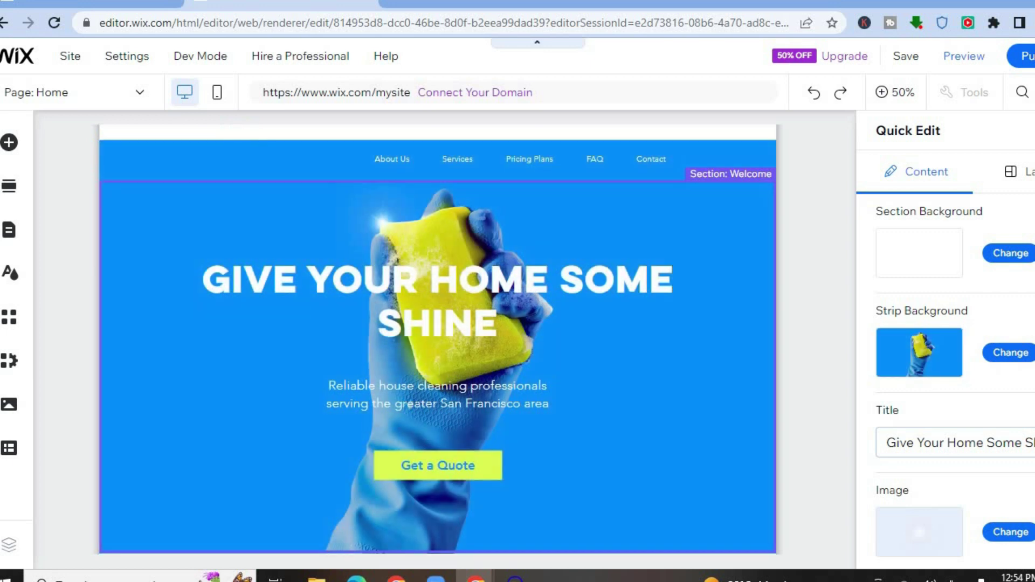
{"action": "scroll", "coordinate": [965, 372], "scroll_direction": "down", "scroll_amount": 2}
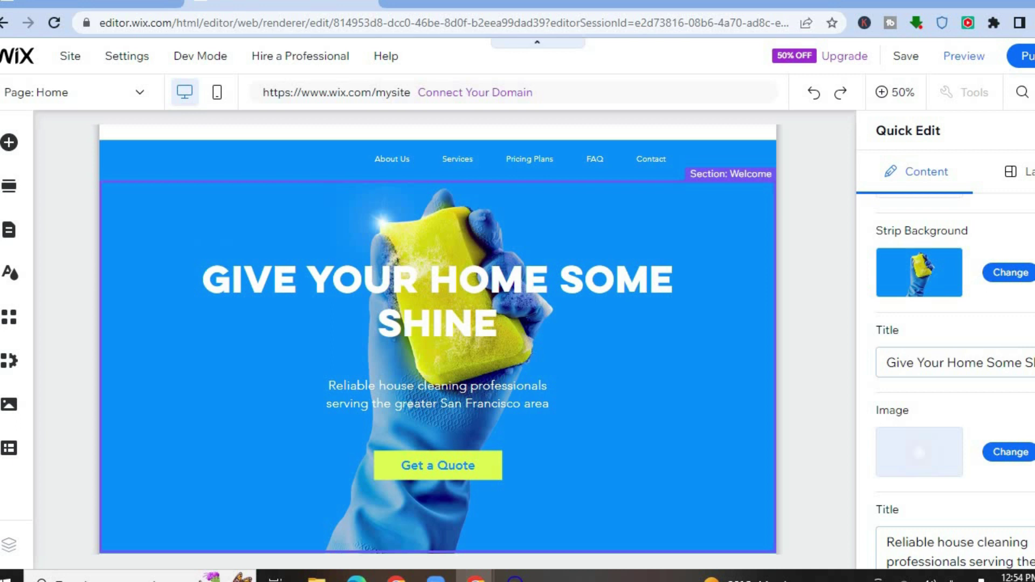
{"action": "left_click", "coordinate": [730, 247]}
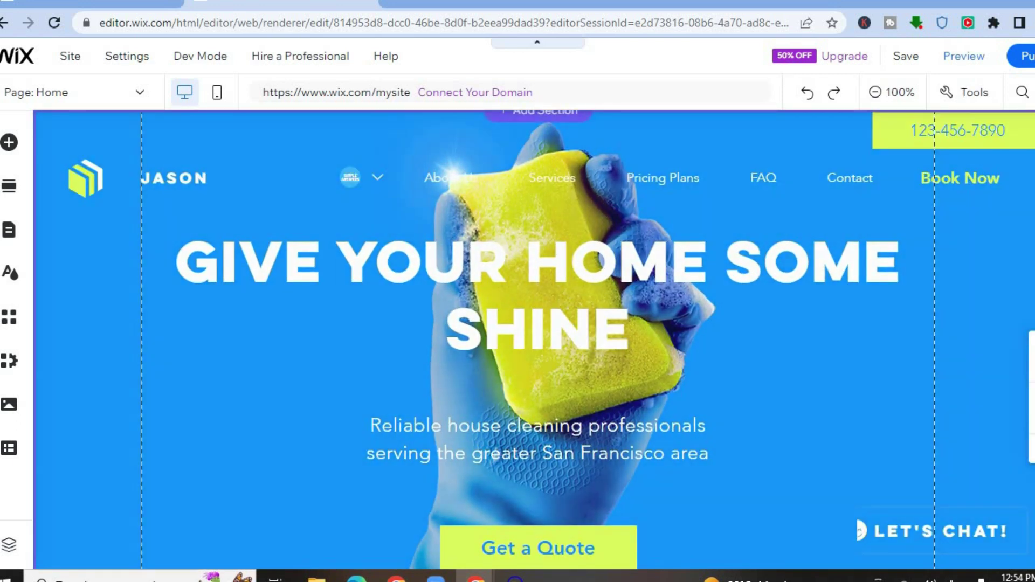
{"action": "scroll", "coordinate": [534, 340], "scroll_direction": "down", "scroll_amount": 5}
{"action": "scroll", "coordinate": [534, 339], "scroll_direction": "up", "scroll_amount": 5}
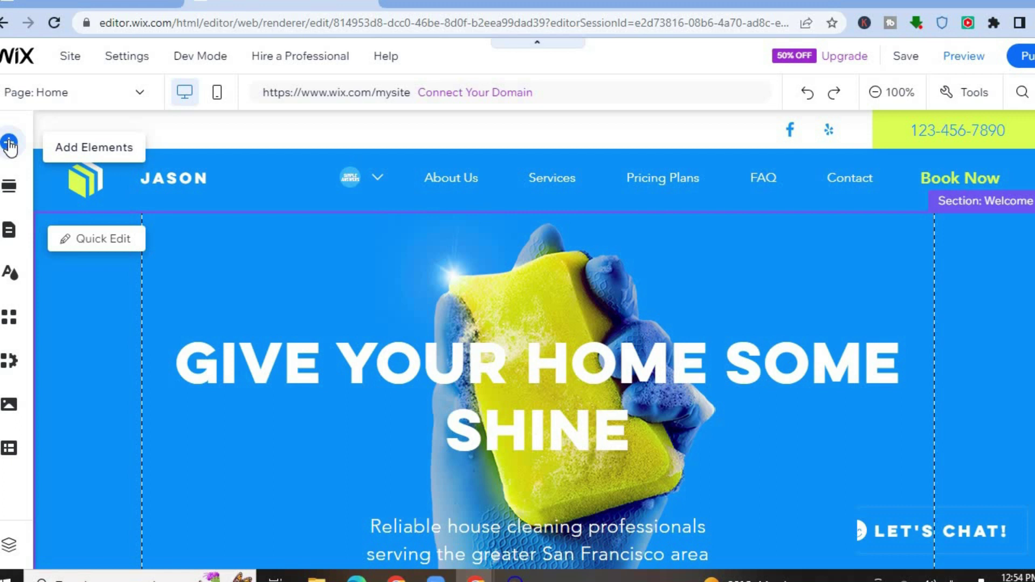
{"action": "left_click", "coordinate": [10, 143]}
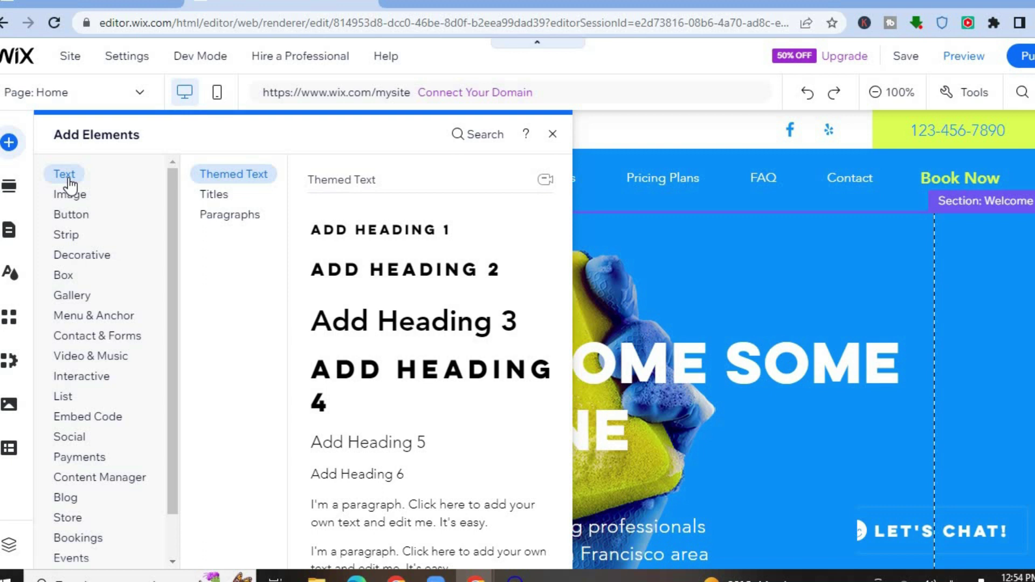
{"action": "left_click", "coordinate": [195, 205]}
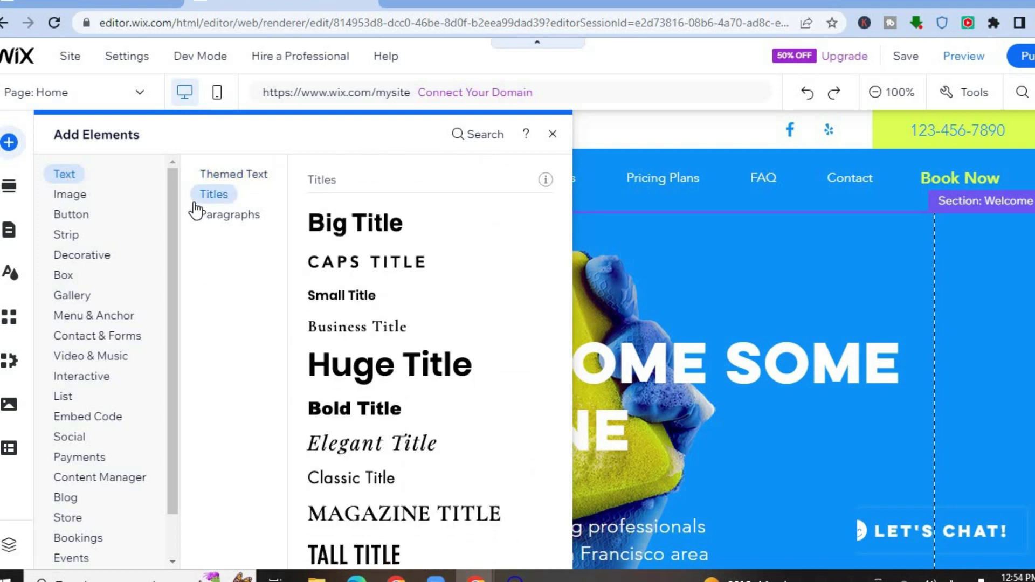
{"action": "left_click", "coordinate": [74, 196]}
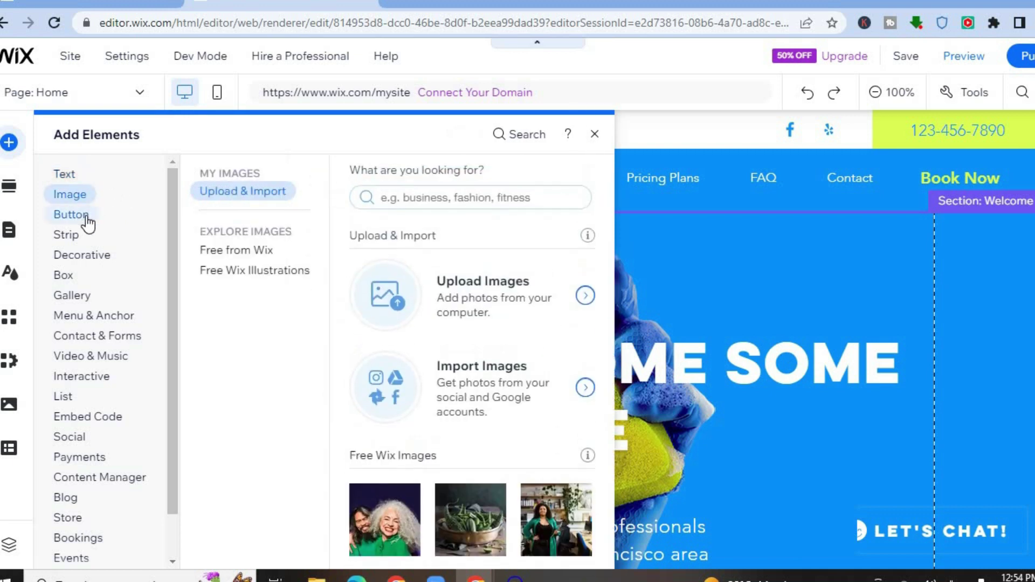
{"action": "left_click", "coordinate": [71, 215]}
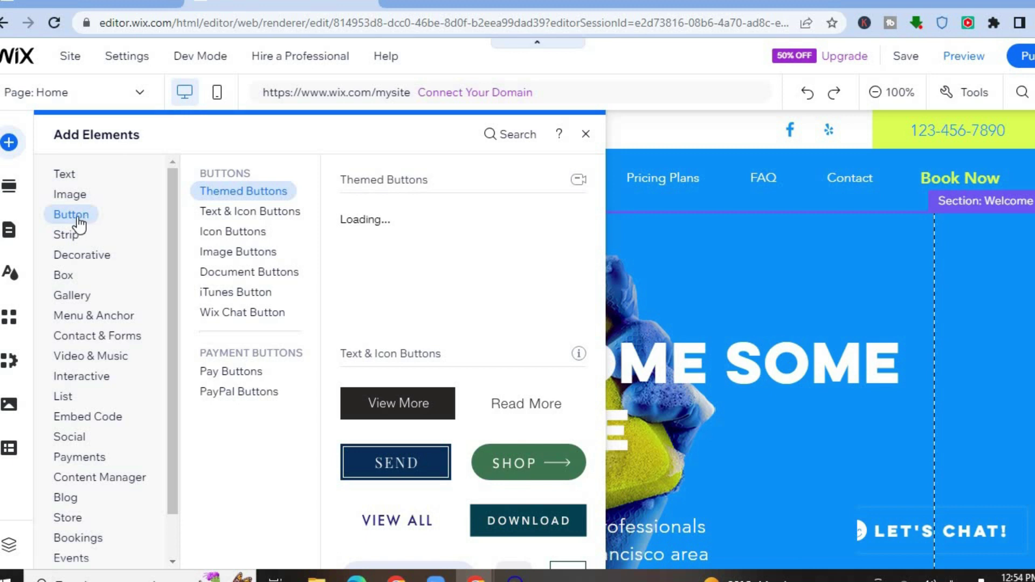
{"action": "left_click", "coordinate": [231, 231]}
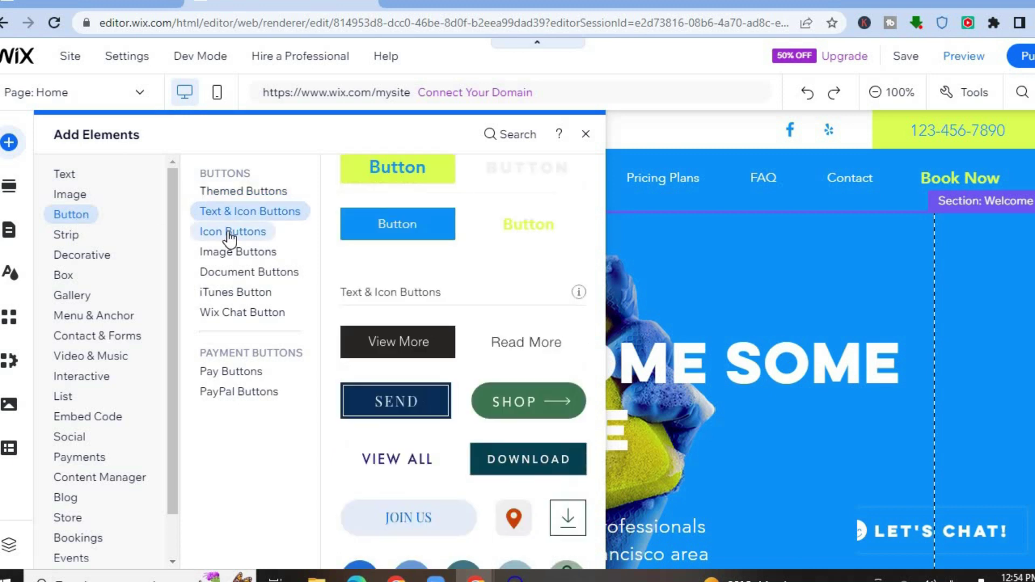
{"action": "left_click", "coordinate": [230, 371]}
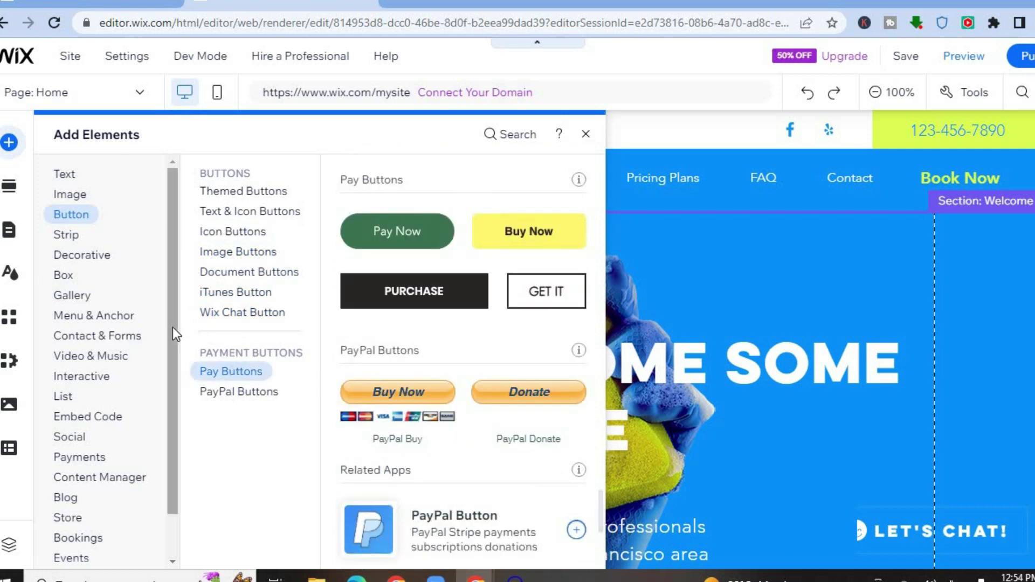
{"action": "left_click", "coordinate": [113, 314]}
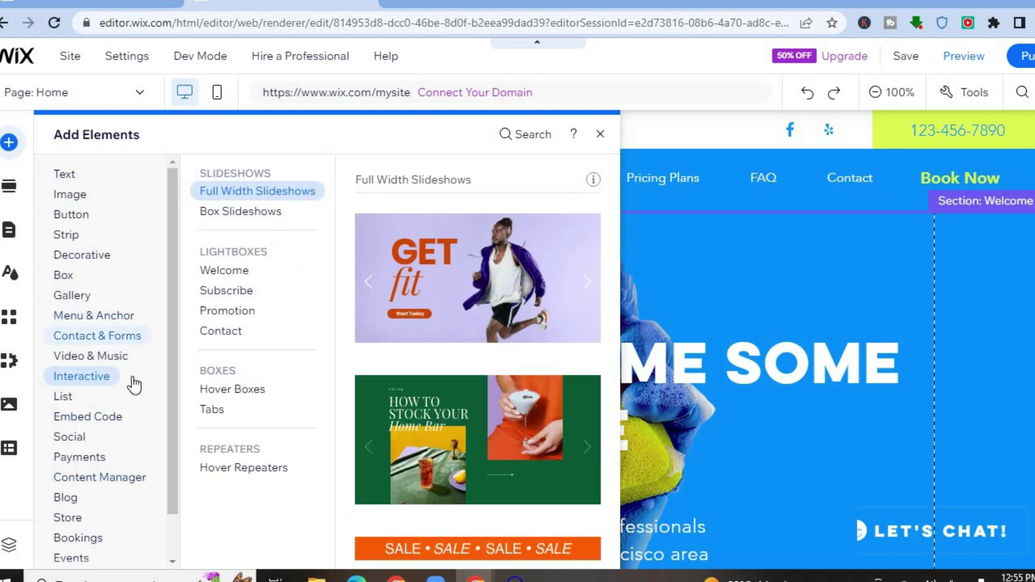
{"action": "left_click", "coordinate": [128, 423]}
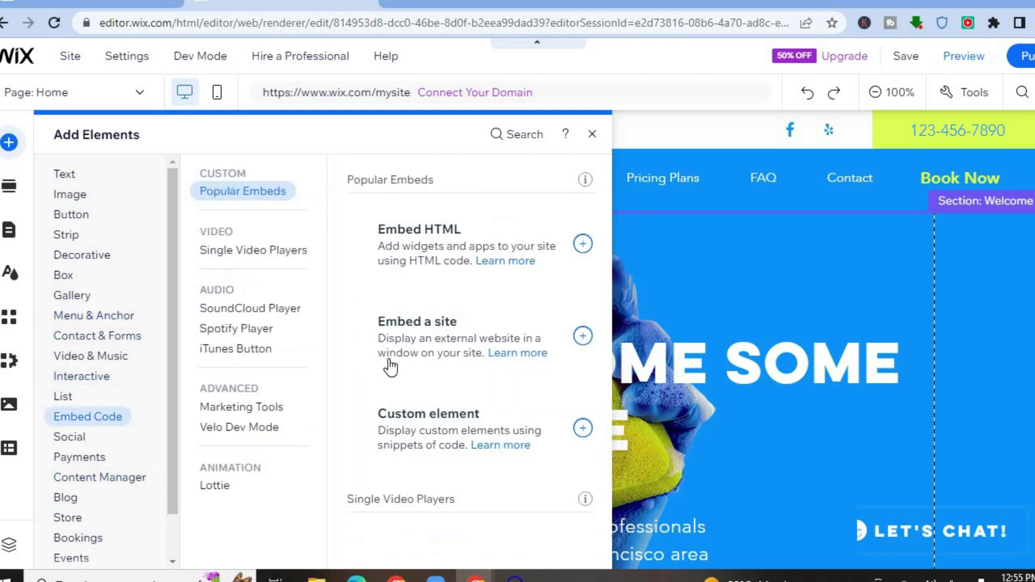
{"action": "left_click", "coordinate": [593, 138]}
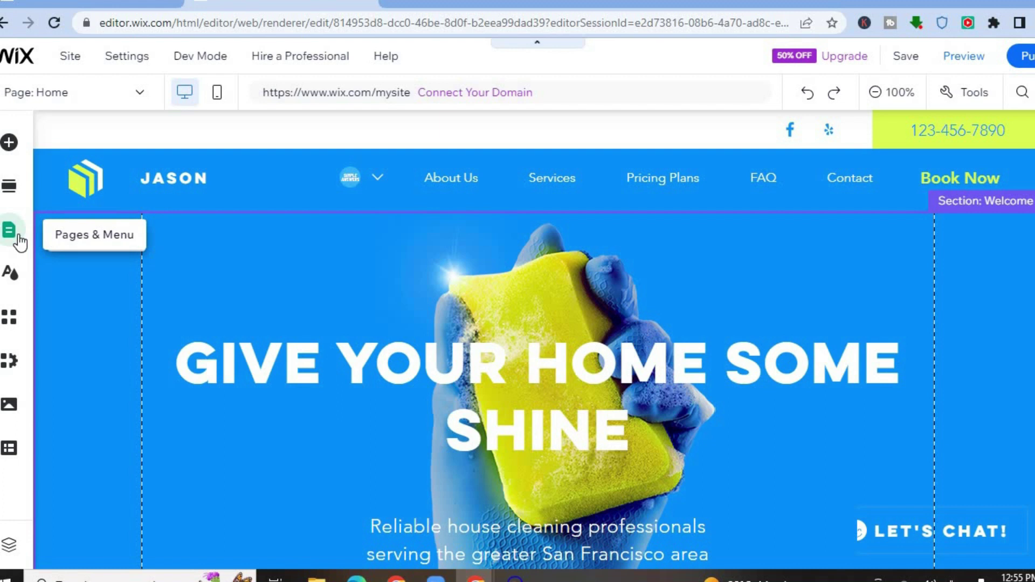
Step: Go to the FAQ page from Pages & Menu and close the panel
{"action": "left_click", "coordinate": [20, 242]}
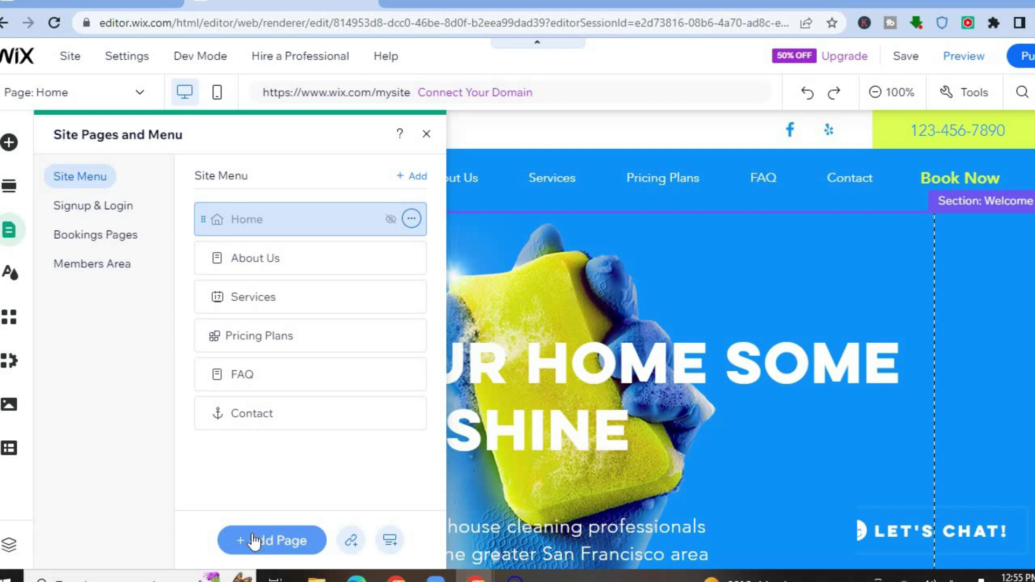
{"action": "left_click", "coordinate": [288, 374]}
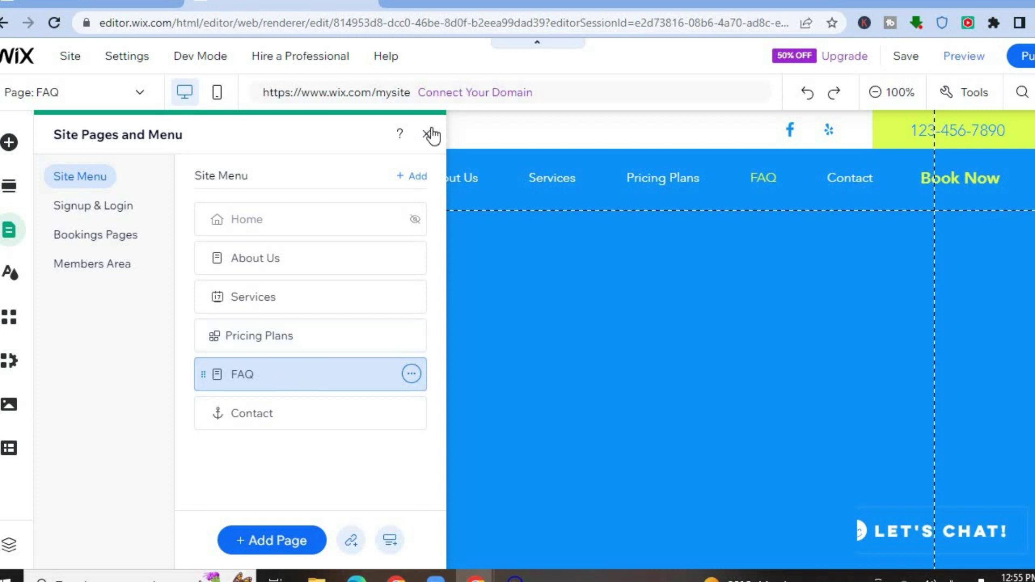
{"action": "left_click", "coordinate": [427, 135]}
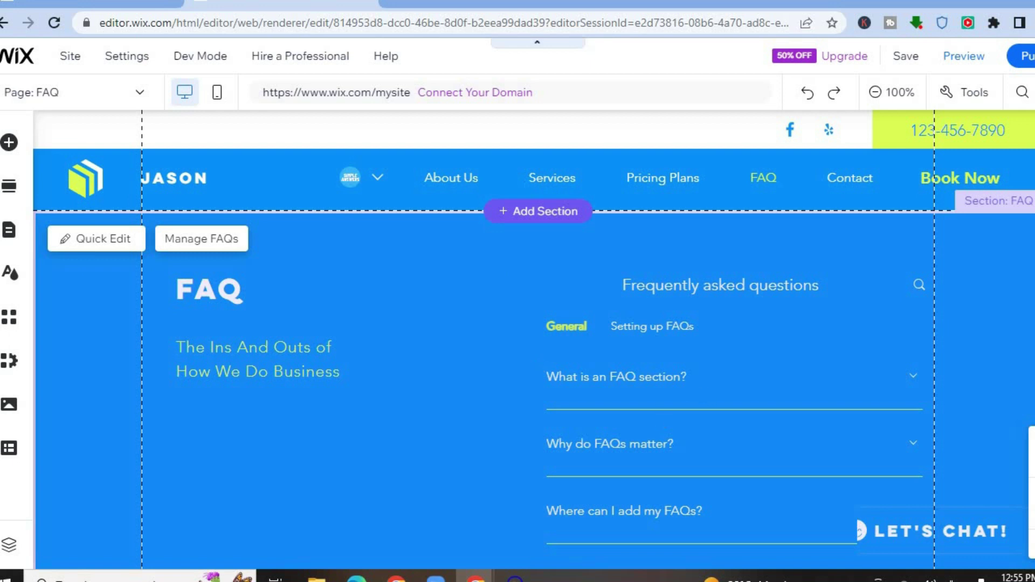
{"action": "scroll", "coordinate": [534, 340], "scroll_direction": "down", "scroll_amount": 5}
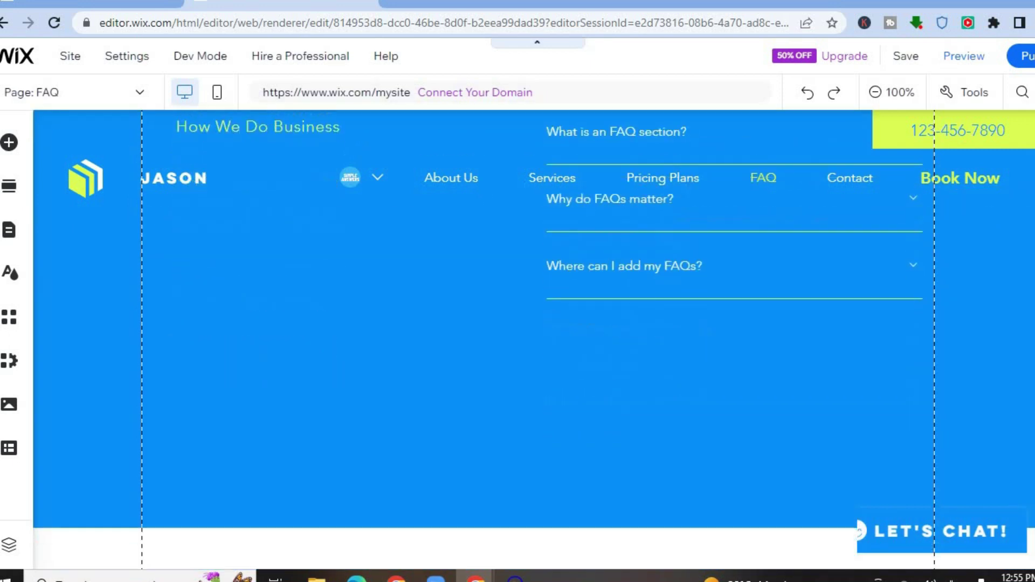
{"action": "scroll", "coordinate": [534, 340], "scroll_direction": "up", "scroll_amount": 5}
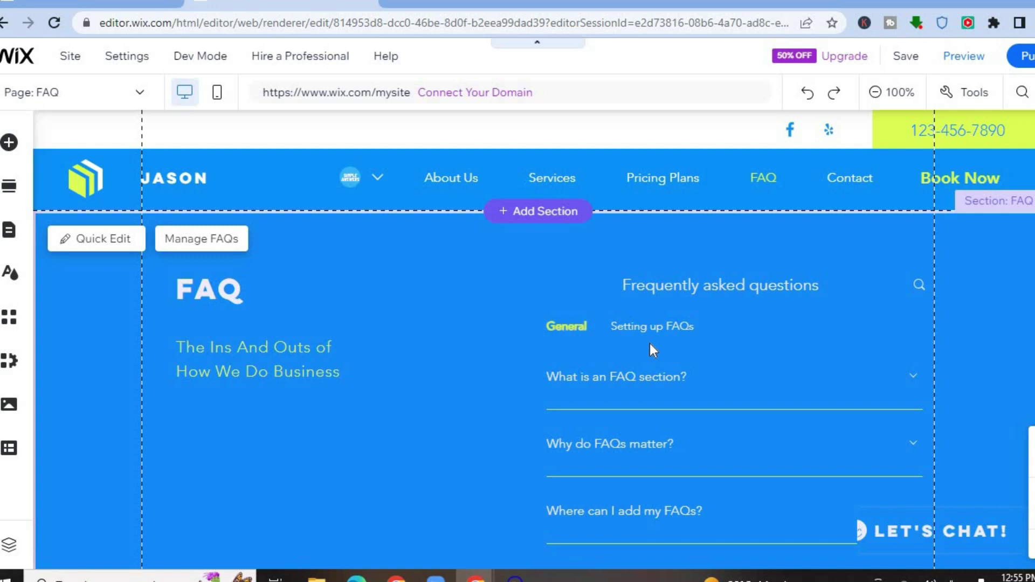
Step: Try the Savvy theme, then apply the brown Contemporary theme from Site Design
{"action": "left_click", "coordinate": [9, 278]}
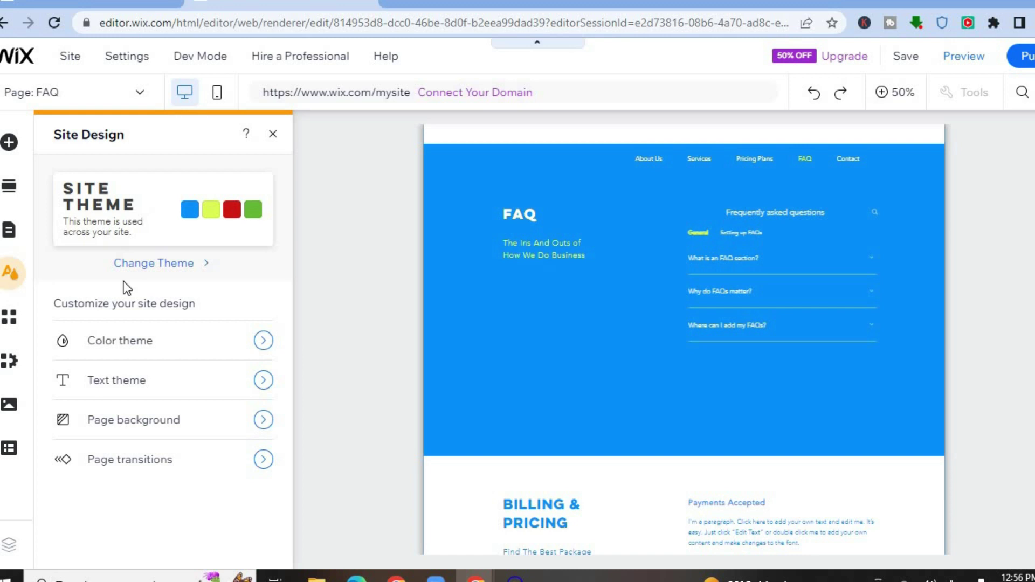
{"action": "left_click", "coordinate": [154, 264]}
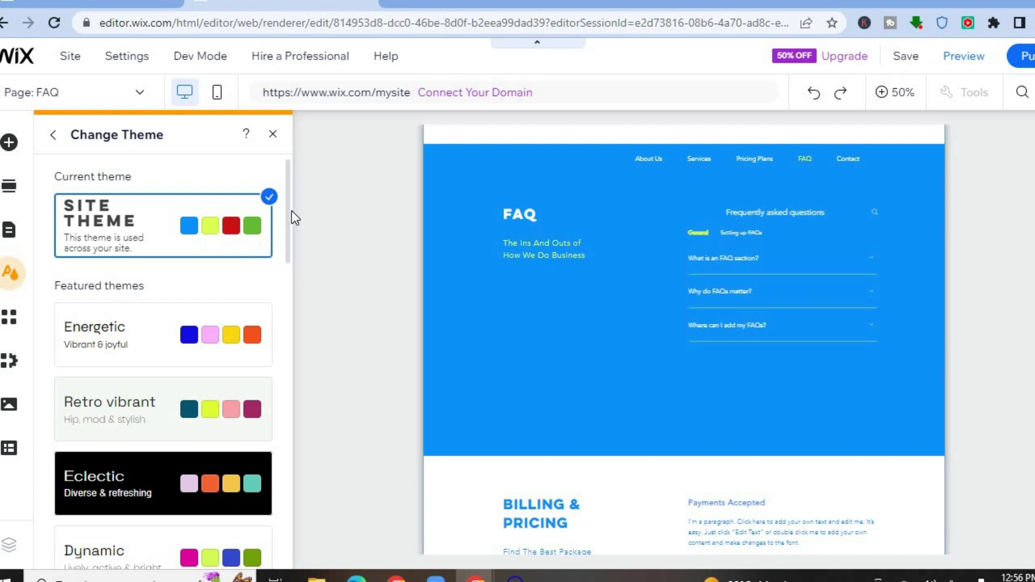
{"action": "left_click_drag", "start_coordinate": [289, 228], "coordinate": [282, 344]}
{"action": "scroll", "coordinate": [283, 344], "scroll_direction": "down", "scroll_amount": 1}
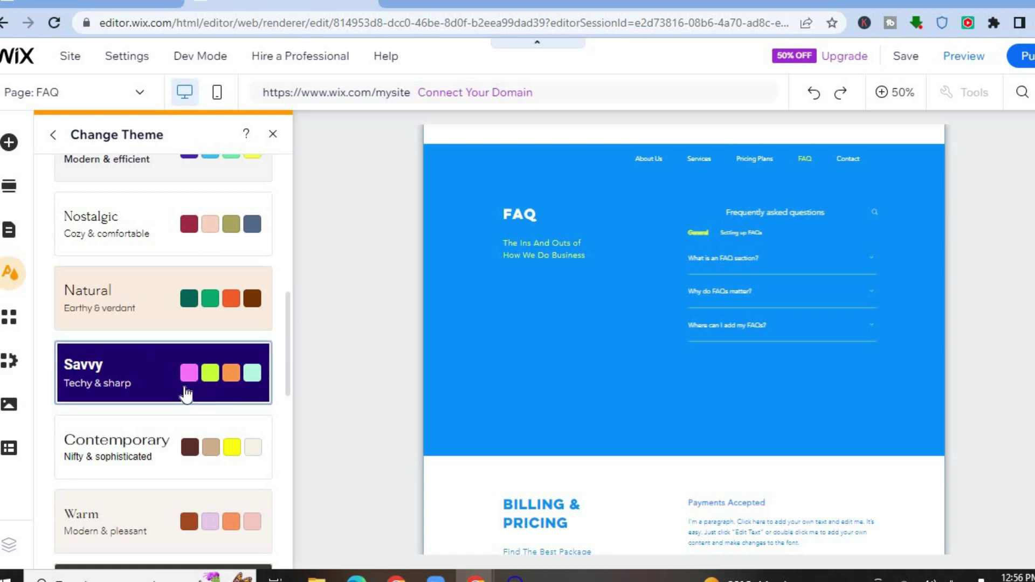
{"action": "left_click", "coordinate": [141, 387]}
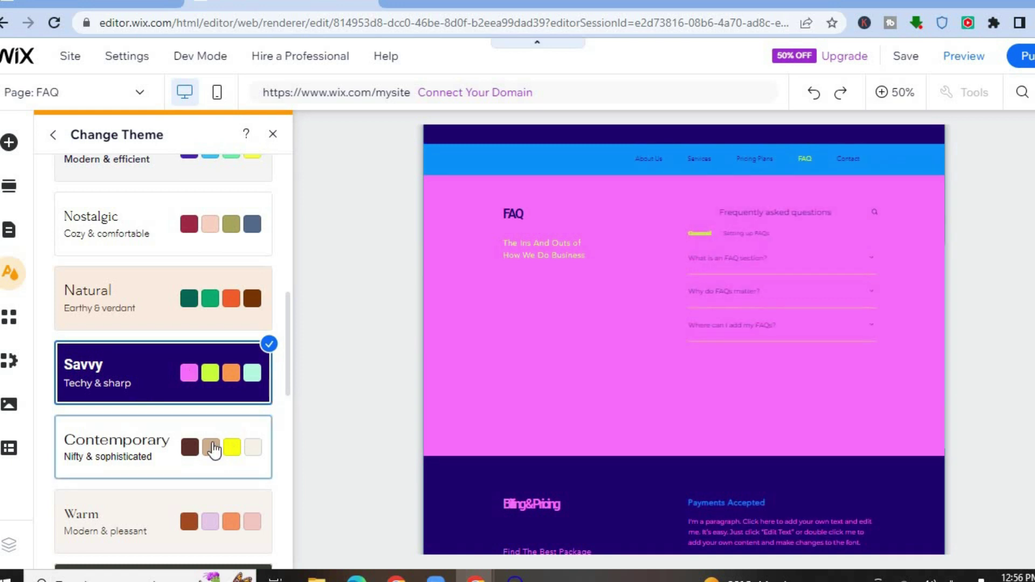
{"action": "left_click", "coordinate": [149, 459]}
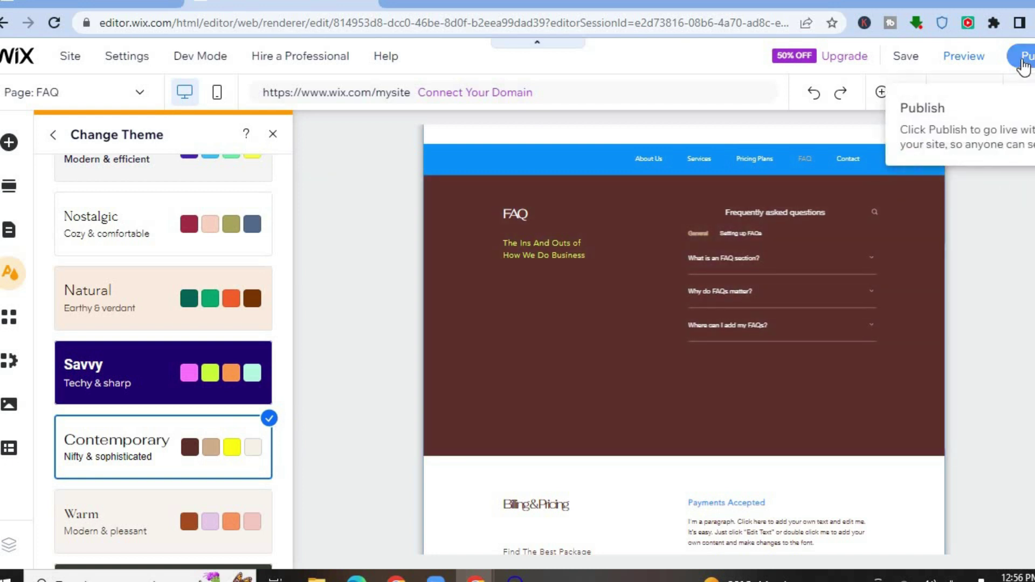
{"action": "left_click", "coordinate": [975, 60]}
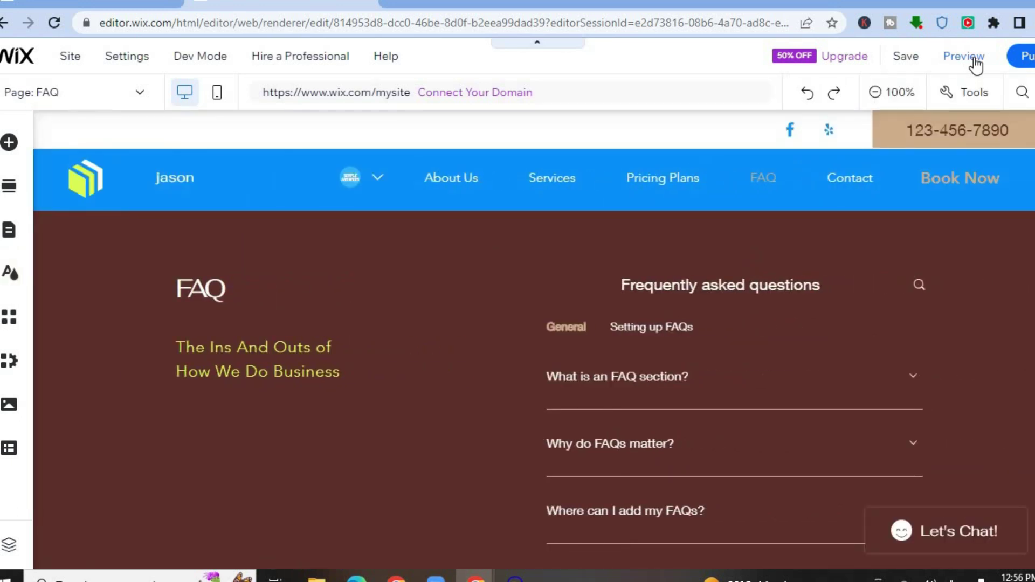
Step: Preview the site and open the home page via the logo to view the brown theme
{"action": "left_click", "coordinate": [976, 59]}
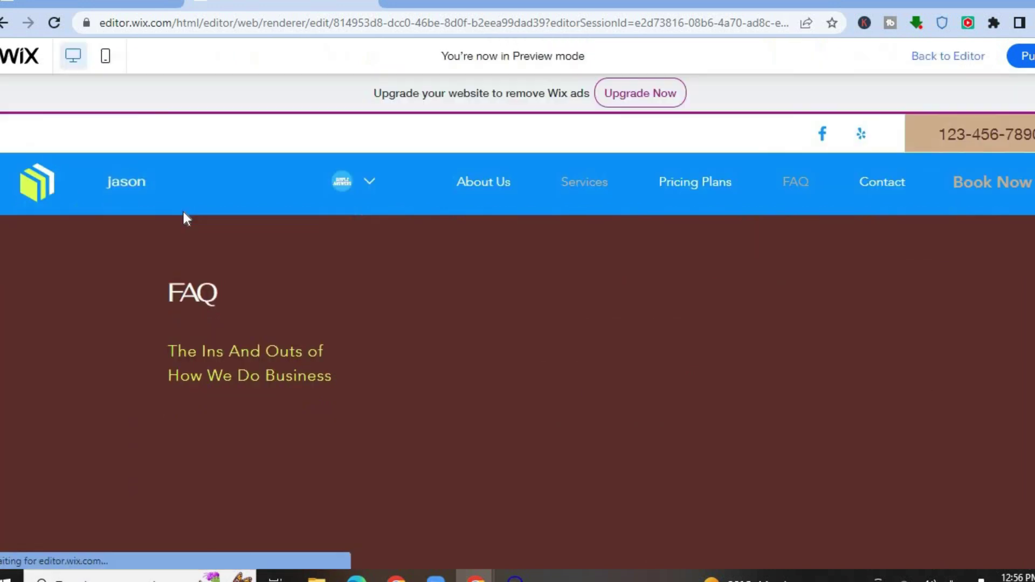
{"action": "left_click", "coordinate": [122, 192]}
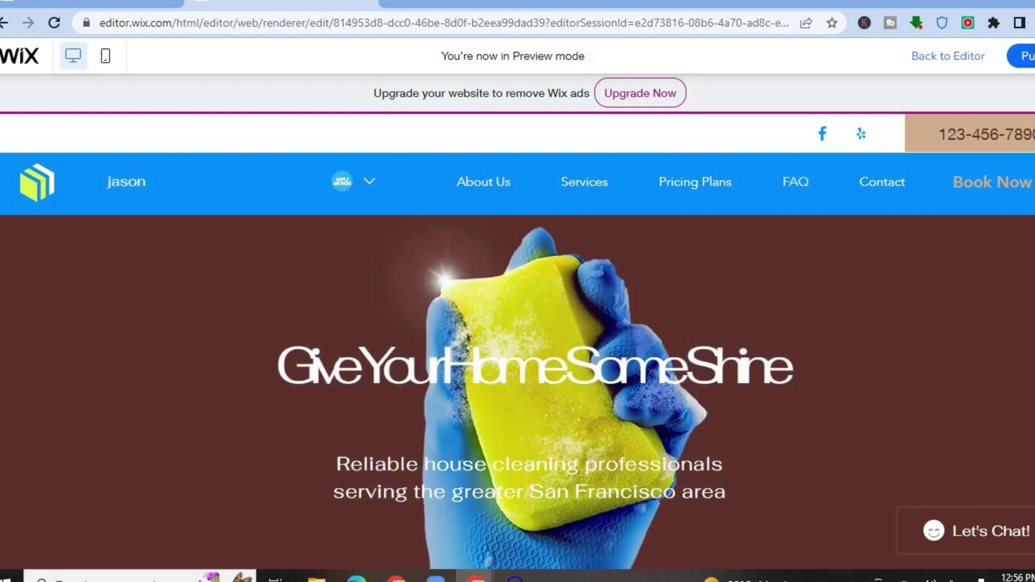
{"action": "scroll", "coordinate": [518, 392], "scroll_direction": "down", "scroll_amount": 10}
{"action": "scroll", "coordinate": [518, 393], "scroll_direction": "up", "scroll_amount": 9}
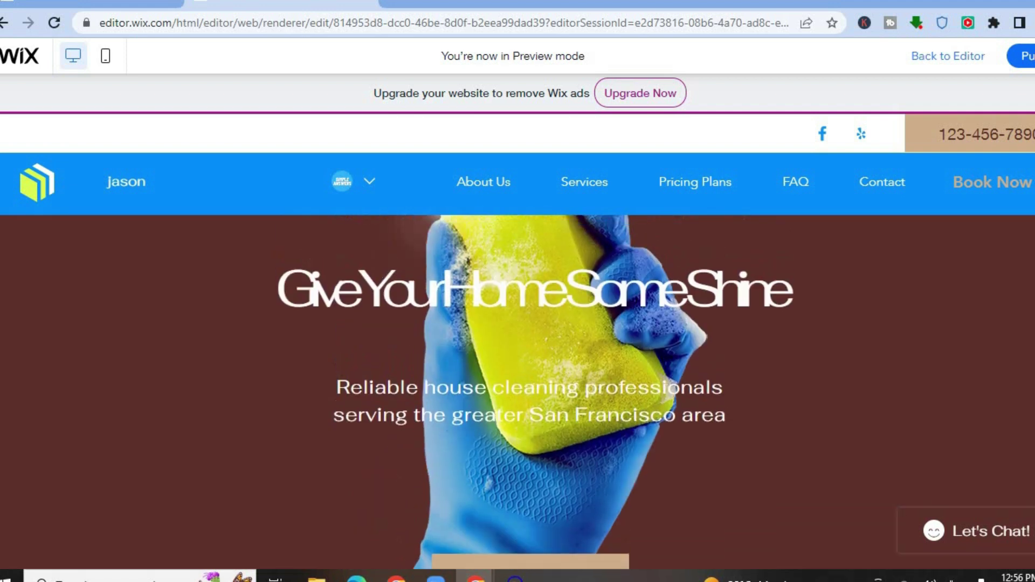
{"action": "scroll", "coordinate": [518, 392], "scroll_direction": "up", "scroll_amount": 1}
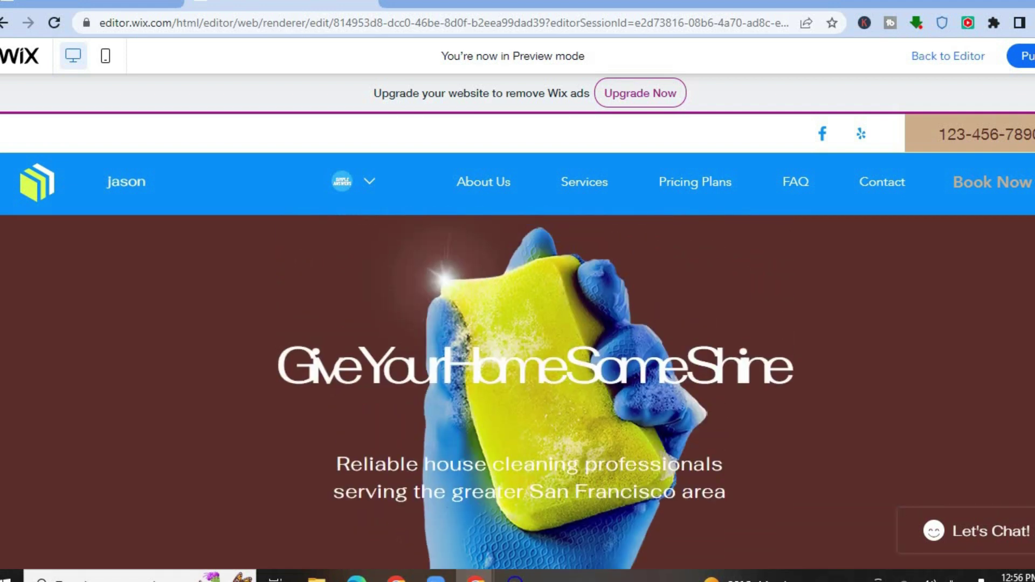